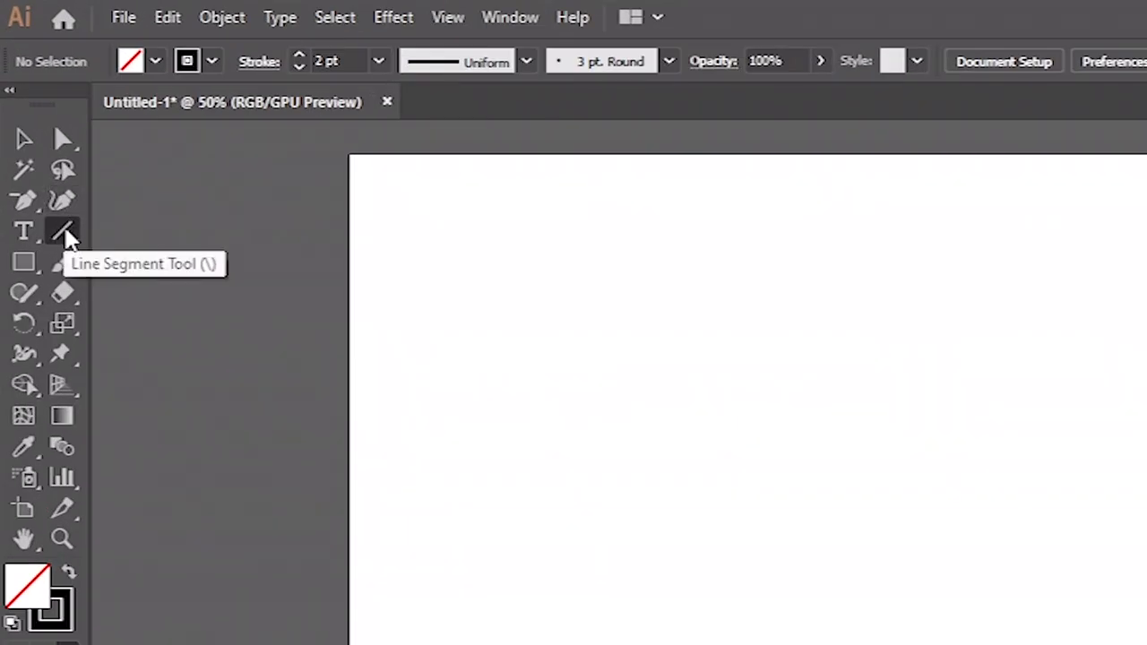
# Step: Draw a straight vertical line about 680 pt tall in the artboard's left part with the Line Segment tool
pyautogui.click(65, 233)
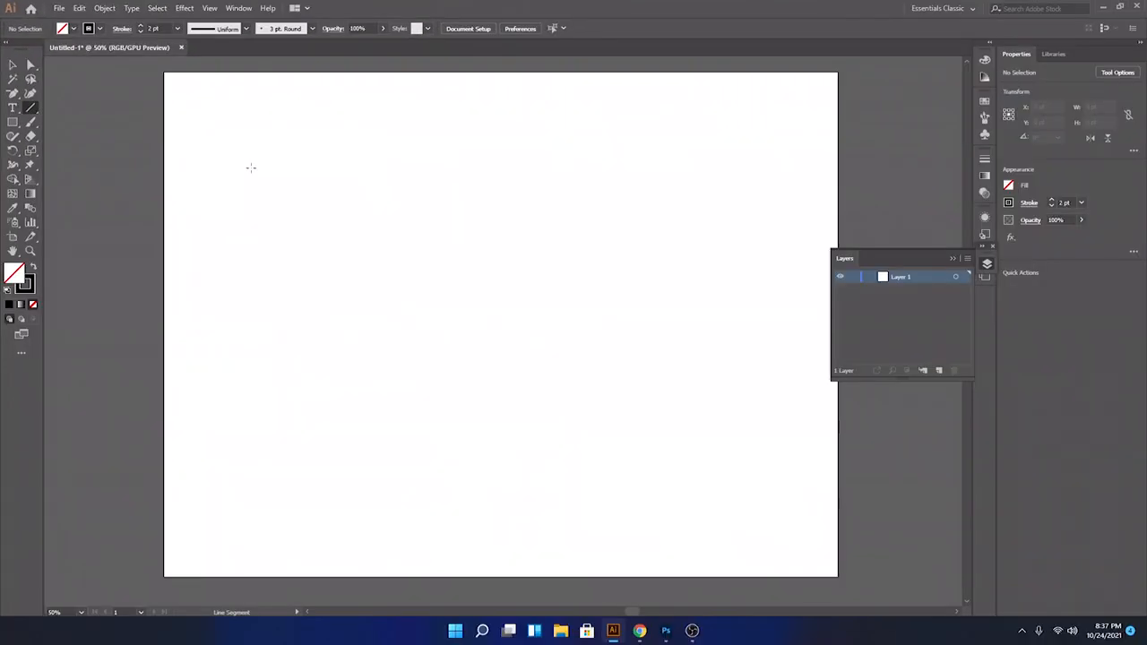
pyautogui.moveTo(251, 168); pyautogui.dragTo(251, 434)
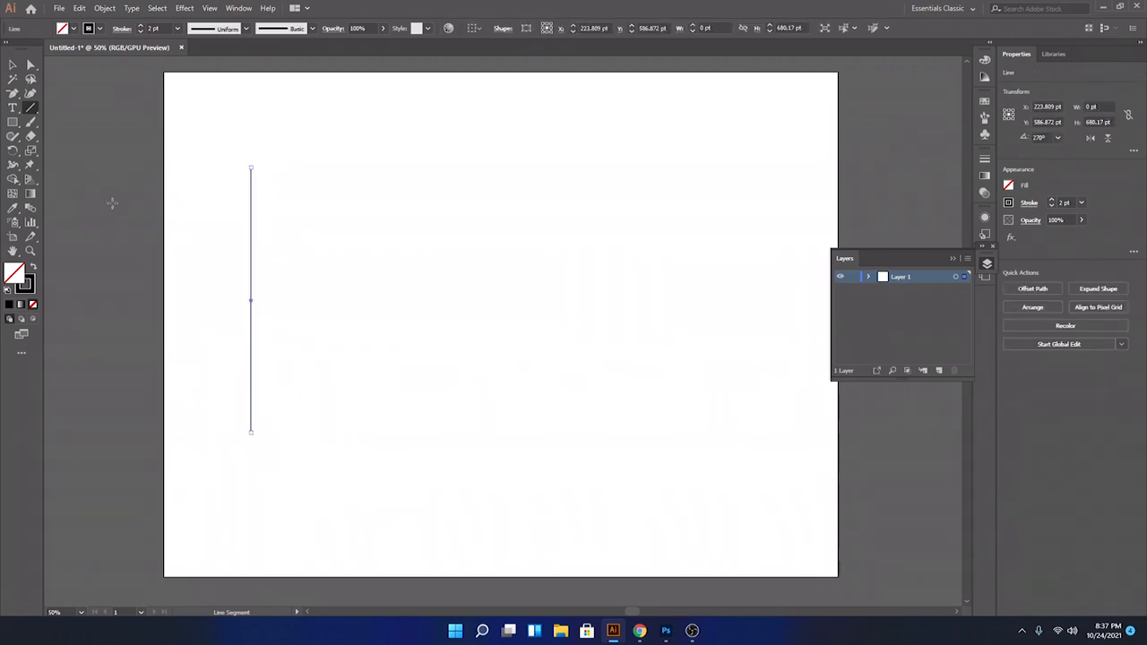
pyautogui.click(11, 66)
pyautogui.click(77, 146)
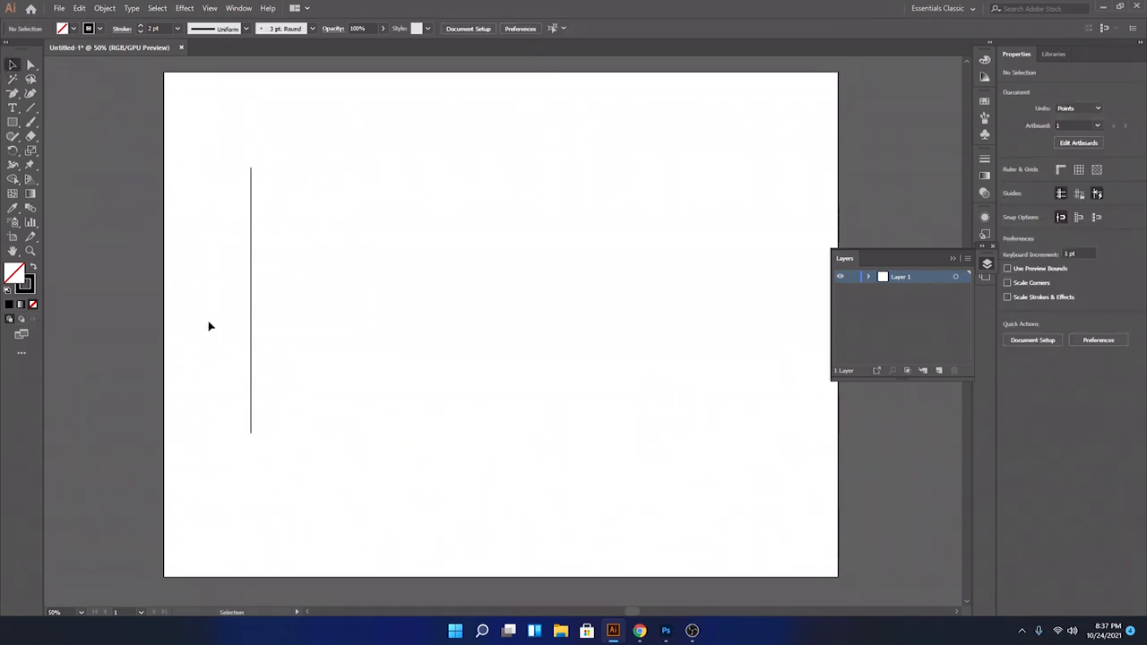
# Step: Duplicate the vertical line, placing the copy about 31 pt to its right at the same height
pyautogui.click(251, 267)
pyautogui.click(252, 280)
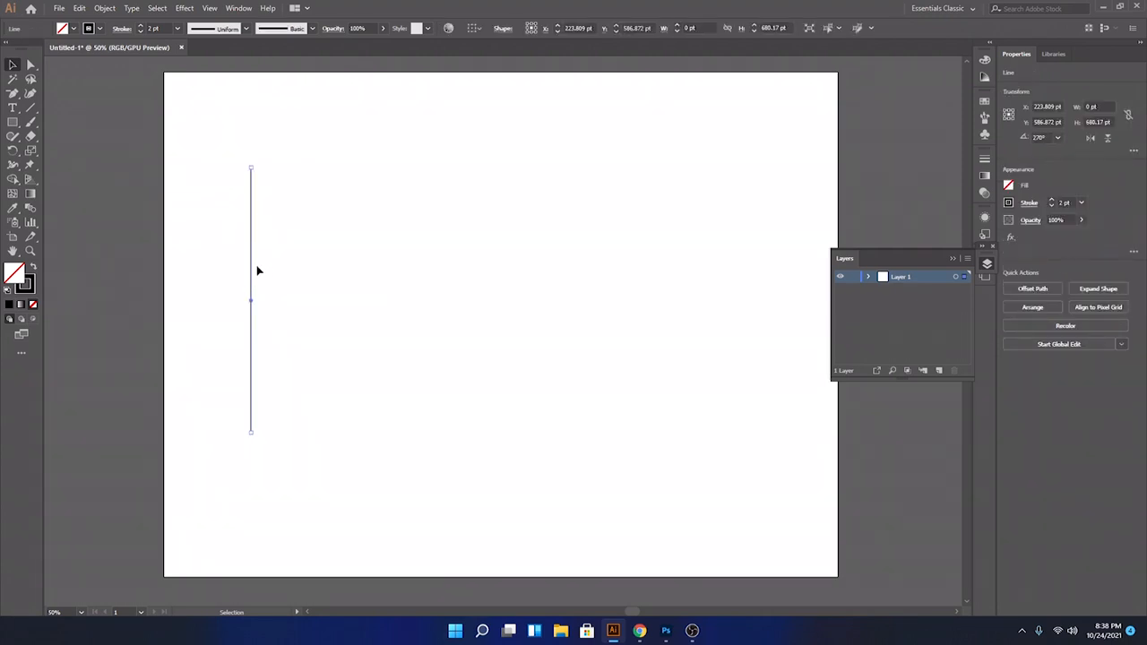
pyautogui.moveTo(253, 270); pyautogui.dragTo(263, 272)
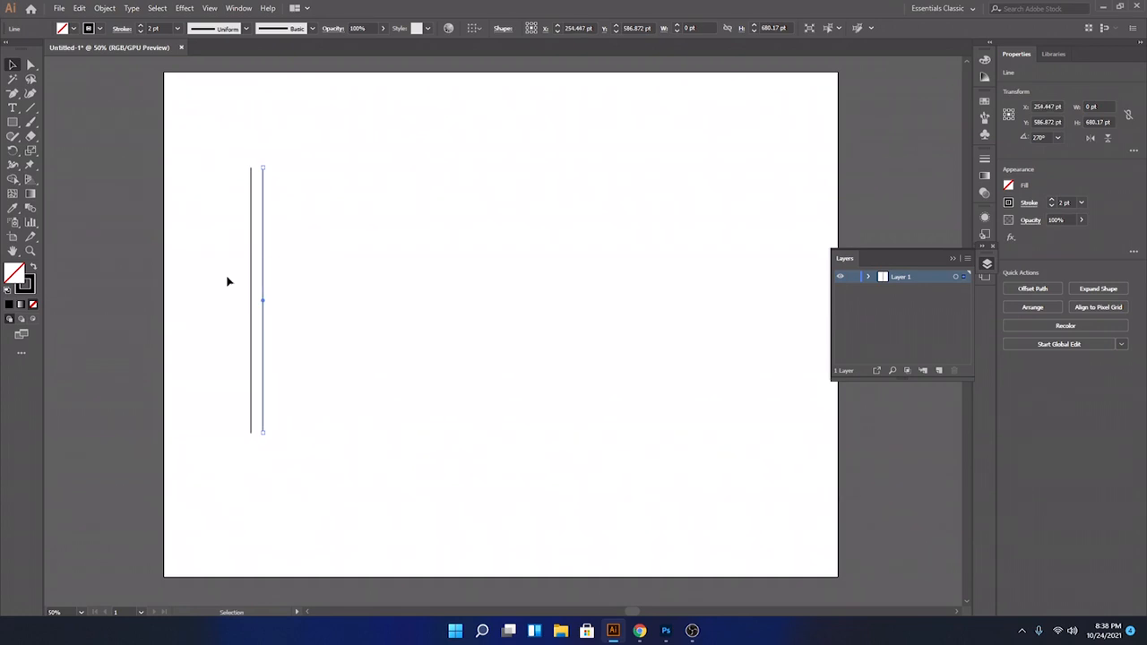
pyautogui.click(227, 282)
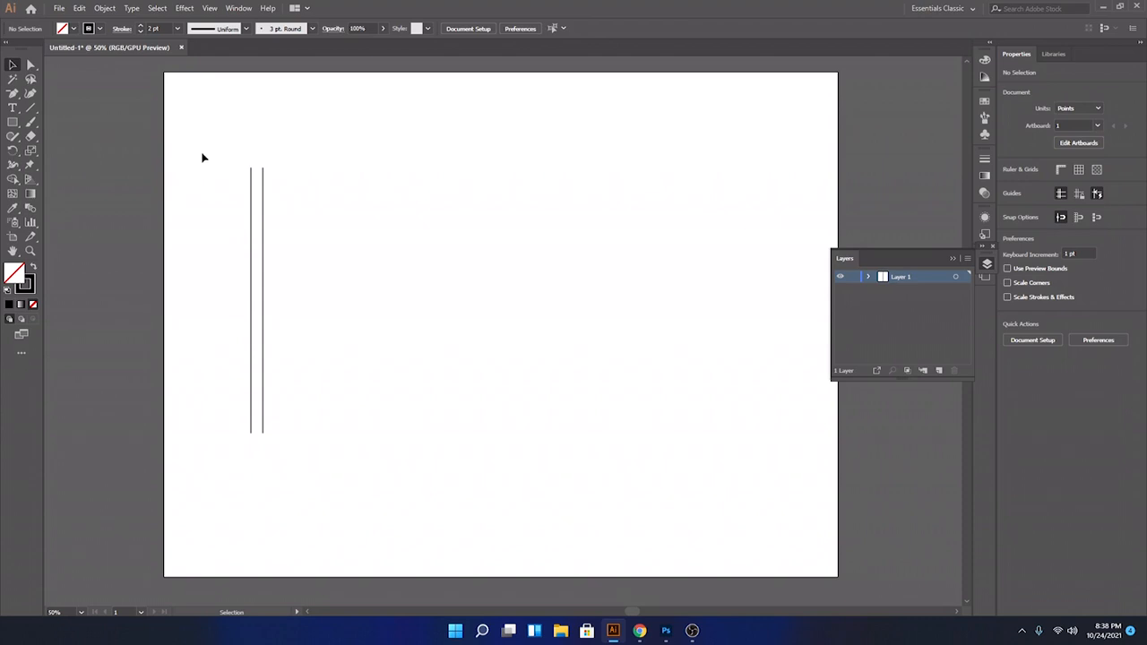
# Step: Repeat the spaced duplication of the second line to build a row of ten parallel vertical lines
pyautogui.click(264, 218)
pyautogui.press('a')
pyautogui.hotkey('ctrl', 'd')
pyautogui.hotkey('ctrl', 'd')
pyautogui.hotkey('ctrl', 'd')
pyautogui.hotkey('ctrl', 'd')
pyautogui.hotkey('ctrl', 'd')
pyautogui.hotkey('ctrl', 'd')
pyautogui.hotkey('ctrl', 'd')
pyautogui.hotkey('ctrl', 'd')
pyautogui.press('v')
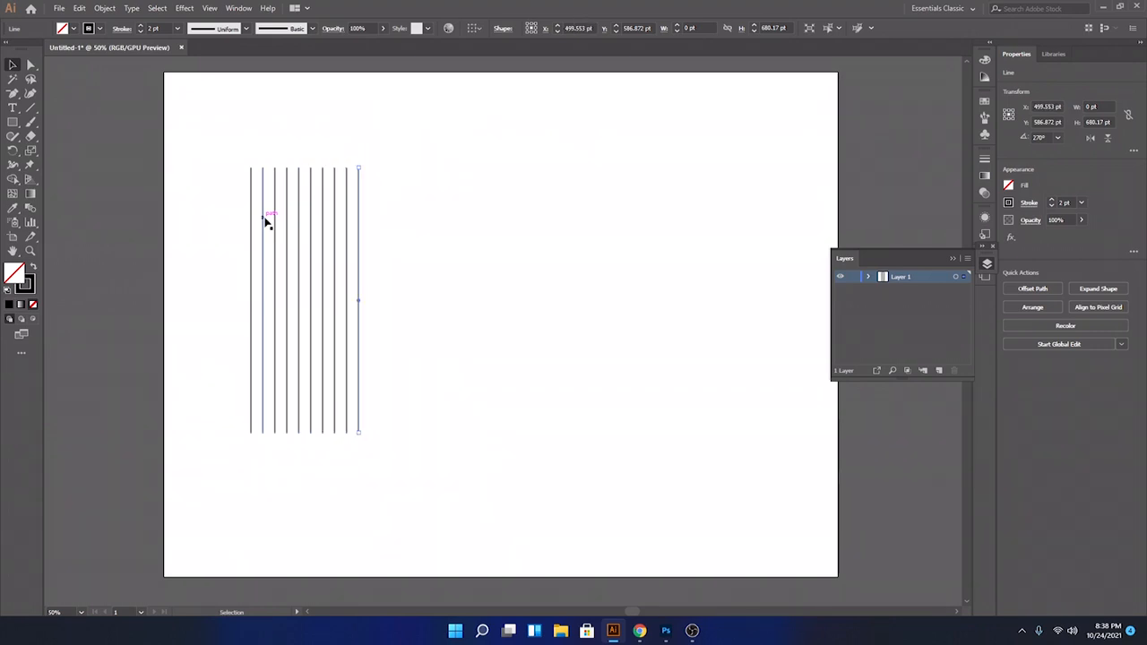
# Step: Count the parallel vertical lines one at a time, from the first to the last
pyautogui.click(235, 258)
pyautogui.click(251, 251)
pyautogui.click(262, 243)
pyautogui.click(275, 245)
pyautogui.click(286, 245)
pyautogui.click(300, 246)
pyautogui.click(311, 246)
pyautogui.click(311, 243)
pyautogui.click(322, 240)
pyautogui.click(335, 238)
pyautogui.click(347, 238)
pyautogui.click(425, 254)
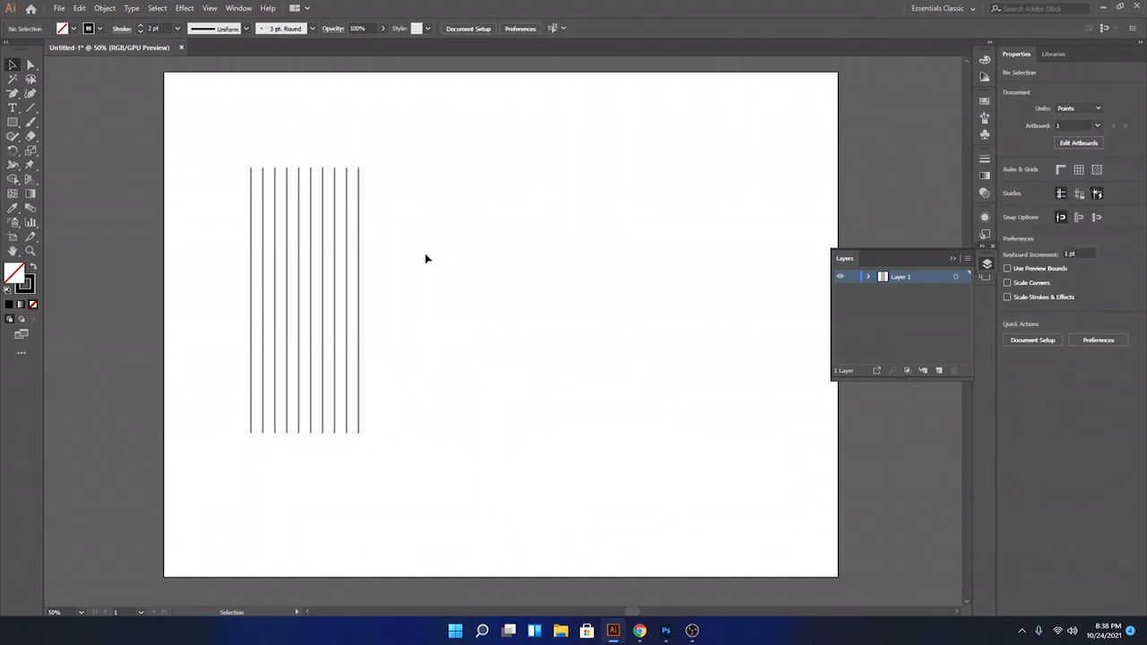
# Step: Rotate all the vertical lines together 45° clockwise and move them toward the artboard's centre
pyautogui.moveTo(215, 140); pyautogui.dragTo(439, 481)
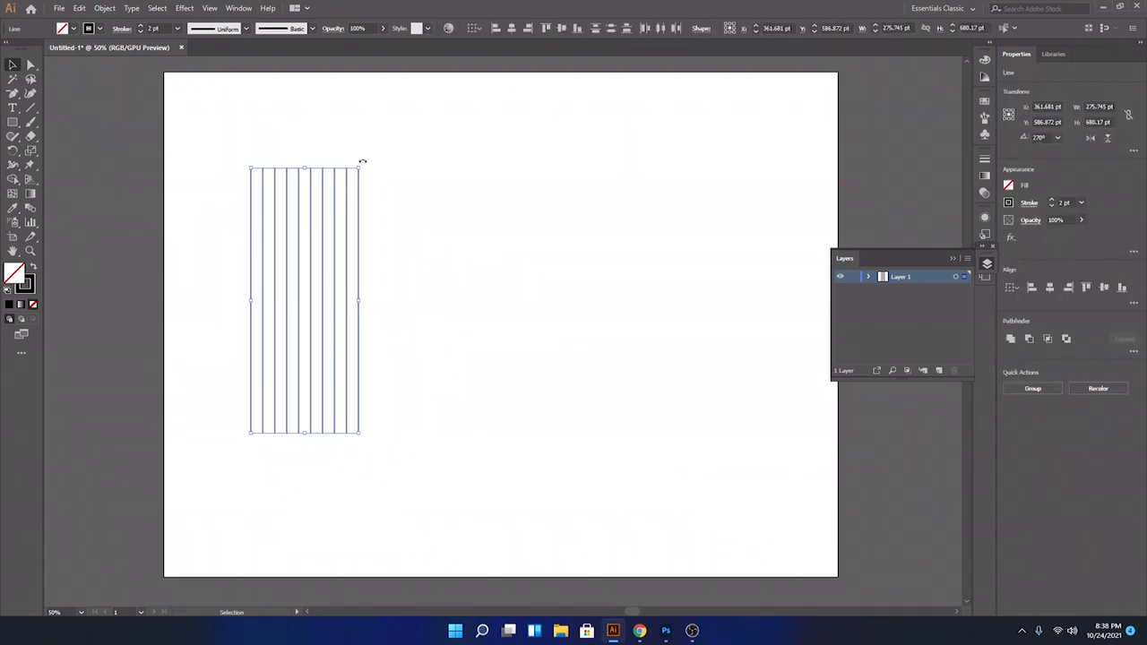
pyautogui.moveTo(363, 162); pyautogui.dragTo(414, 260)
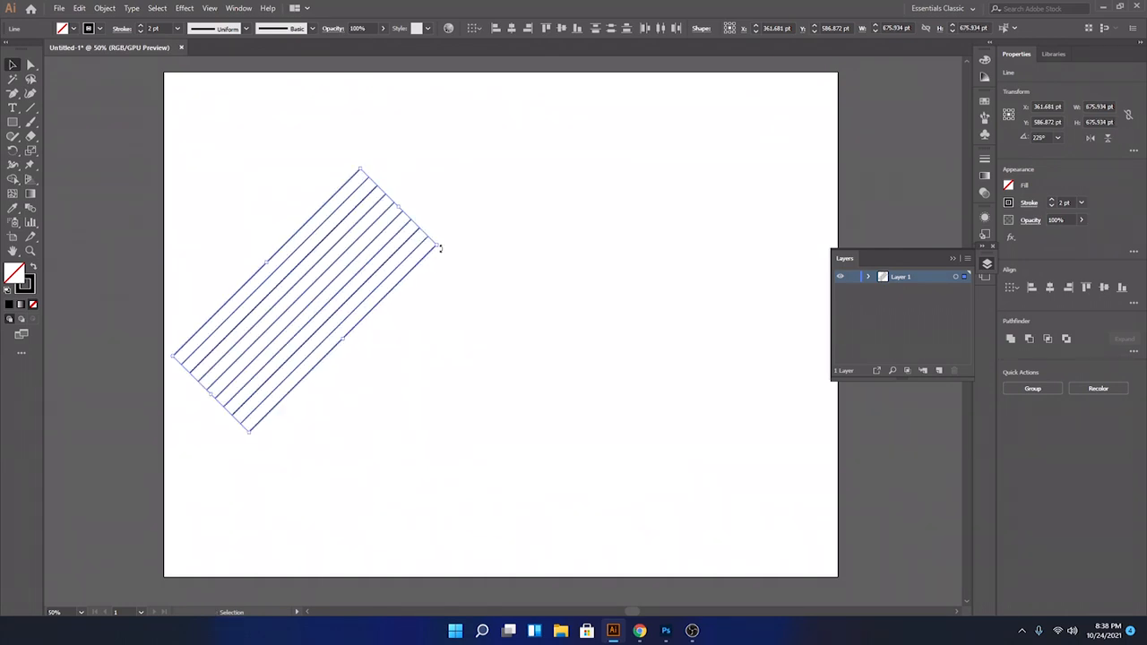
pyautogui.moveTo(371, 210); pyautogui.dragTo(491, 224)
pyautogui.click(583, 212)
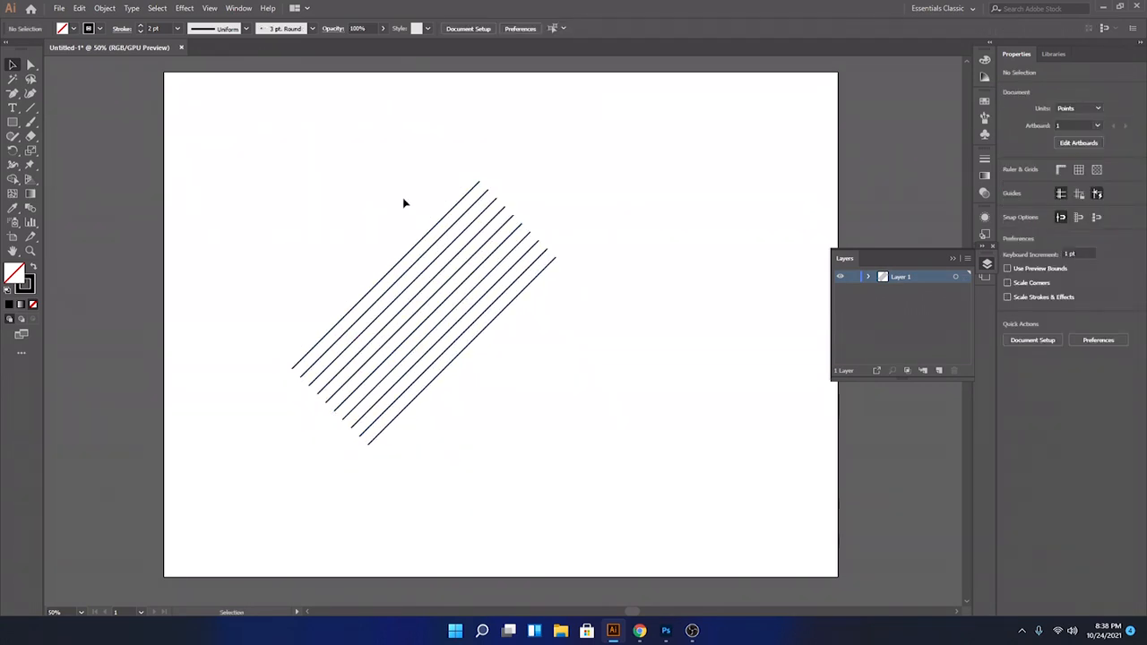
# Step: Reflect a copy of all the diagonal lines across the vertical axis and select the reflected set
pyautogui.moveTo(314, 168); pyautogui.dragTo(590, 422)
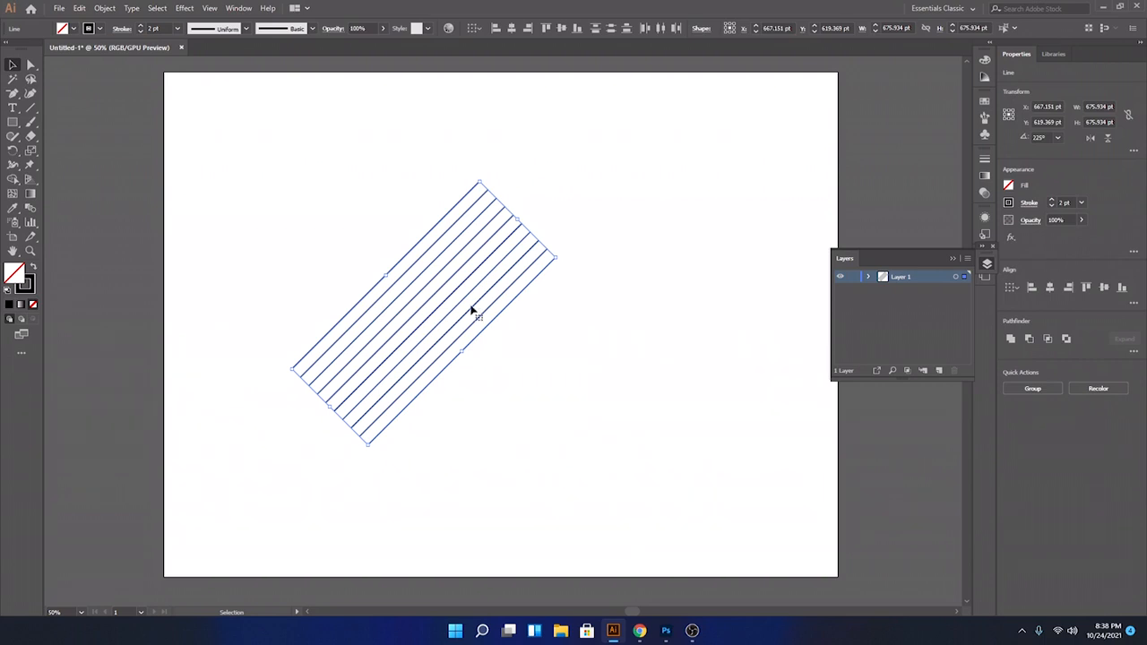
pyautogui.rightClick(462, 270)
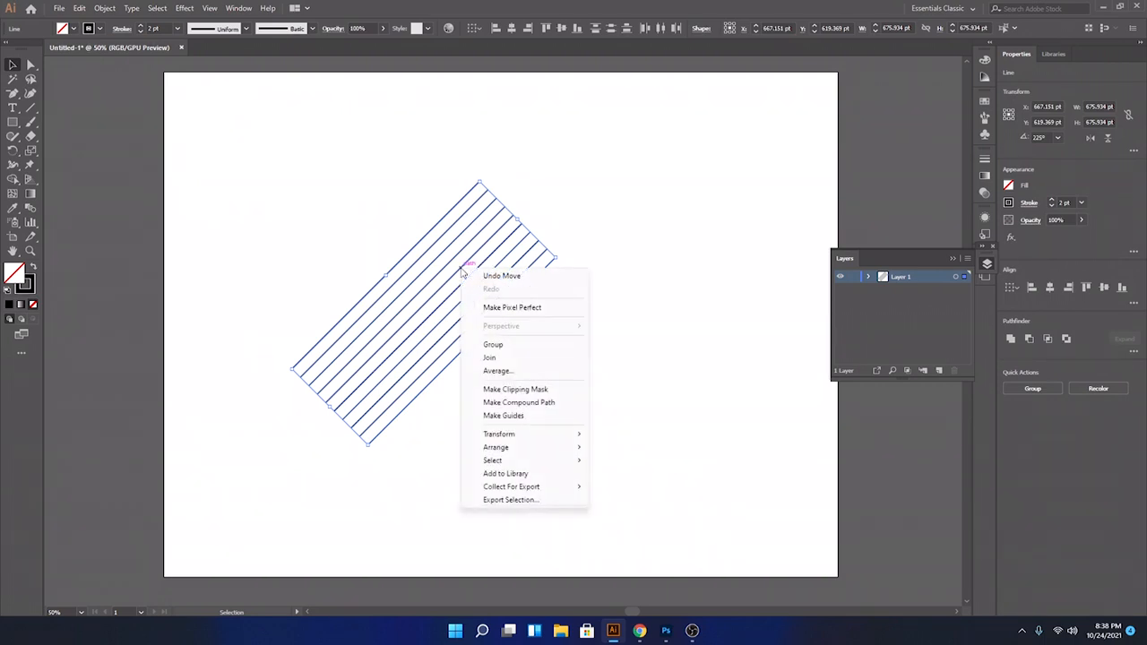
pyautogui.moveTo(513, 438)
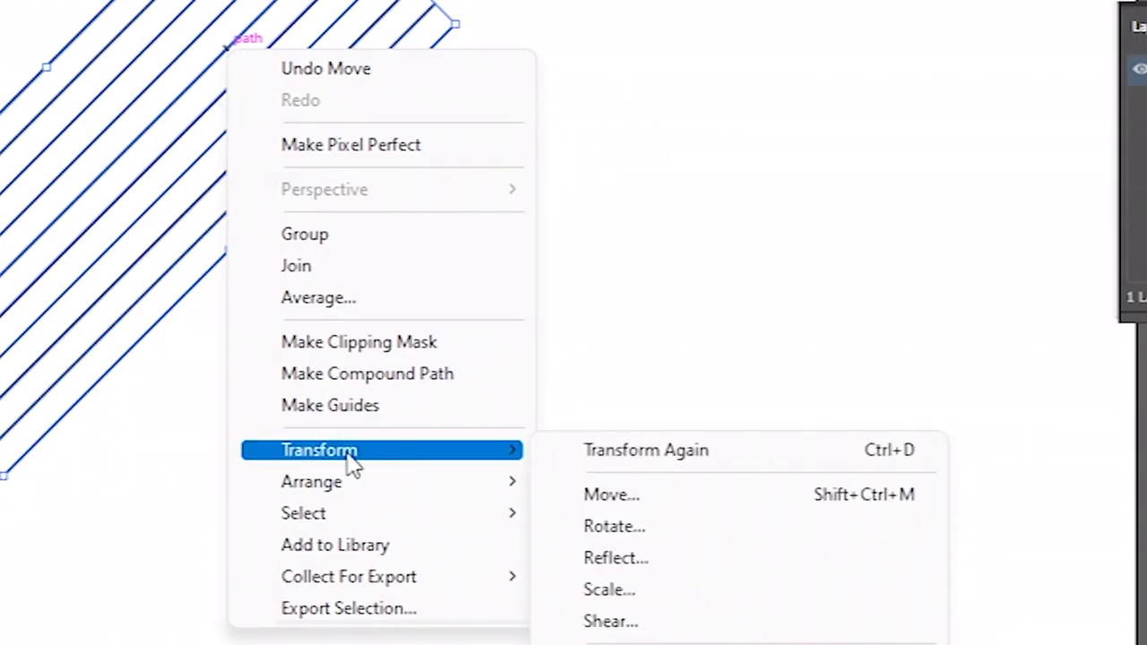
pyautogui.click(627, 558)
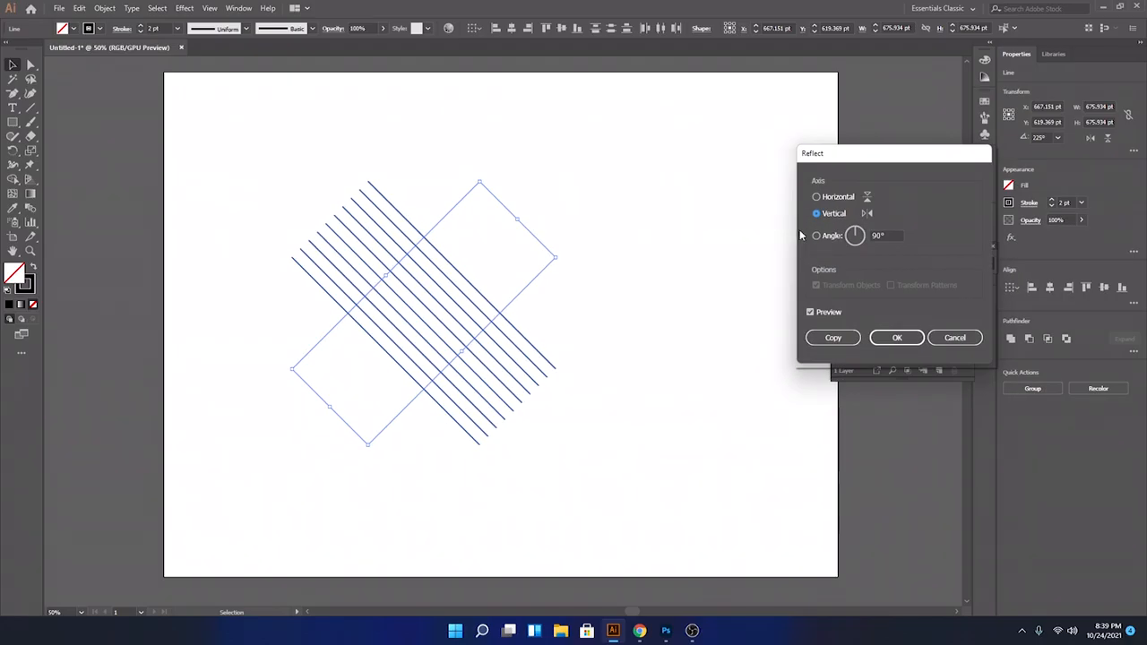
pyautogui.click(810, 312)
pyautogui.click(811, 312)
pyautogui.click(834, 337)
pyautogui.click(632, 314)
pyautogui.moveTo(397, 144); pyautogui.dragTo(273, 265)
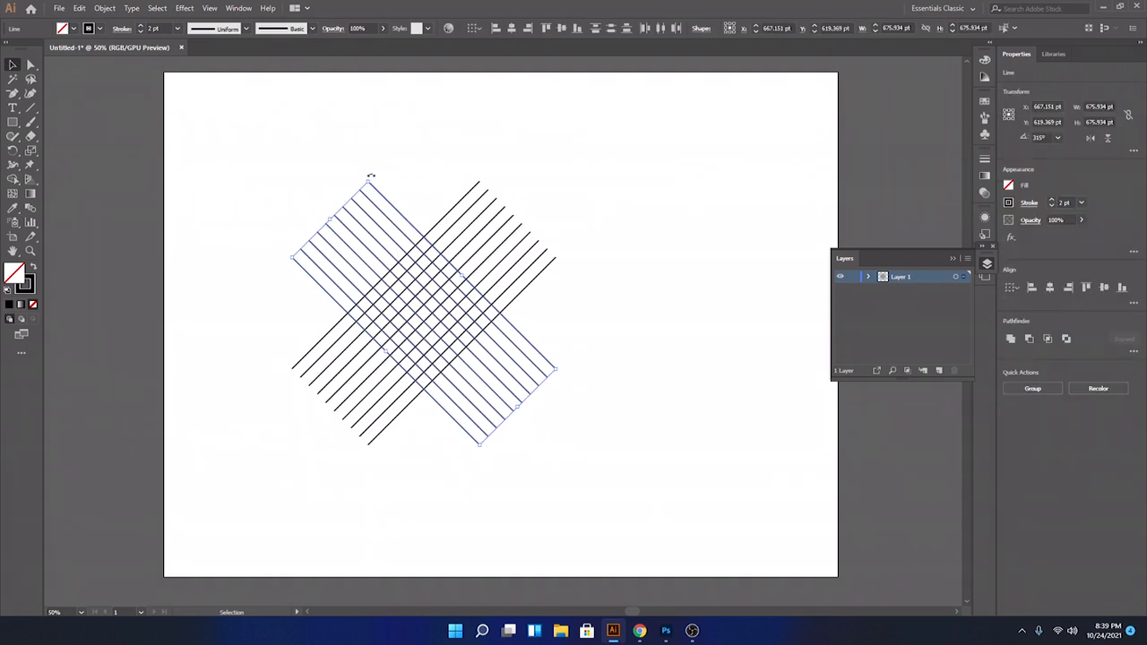
pyautogui.moveTo(370, 177); pyautogui.dragTo(538, 330)
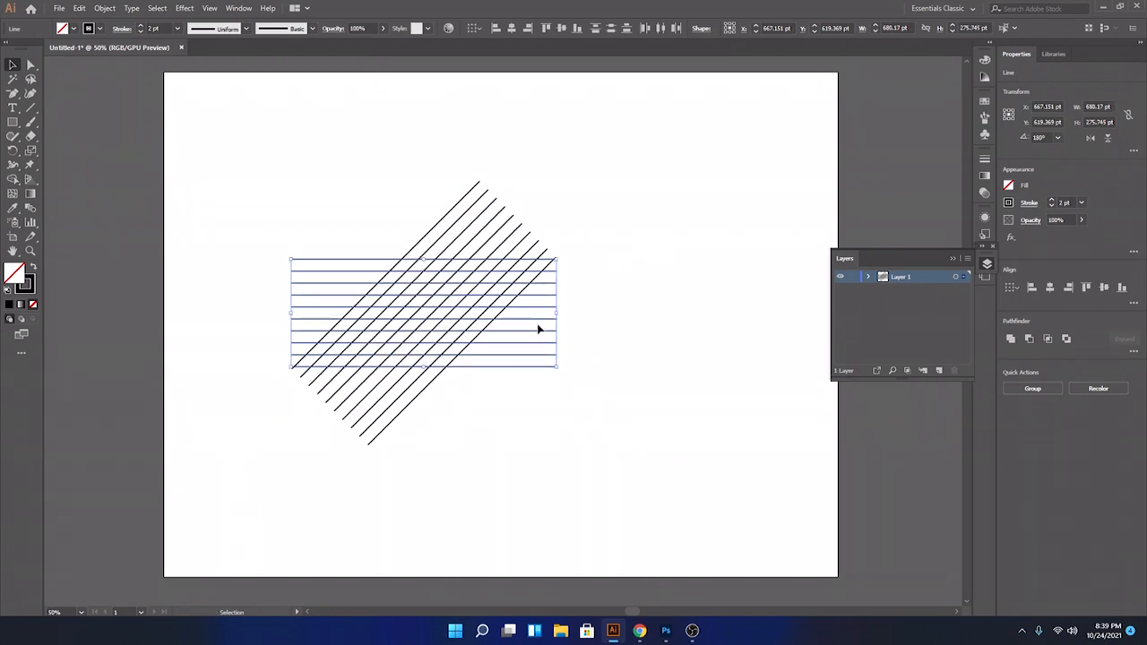
pyautogui.click(602, 315)
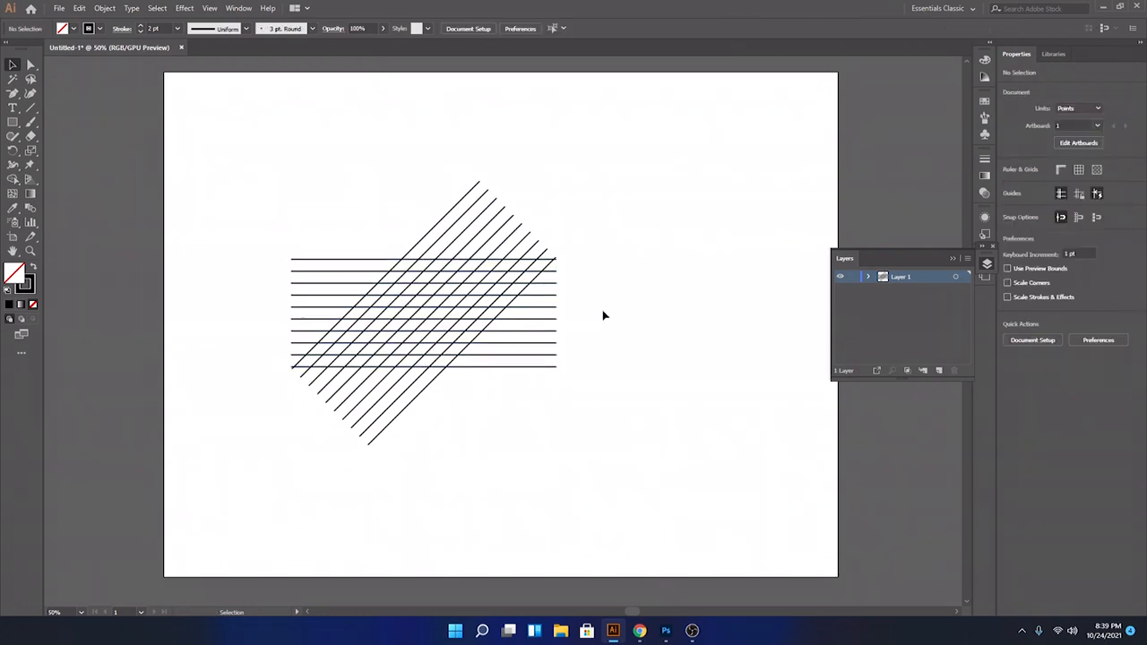
pyautogui.hotkey('ctrl', 'z')
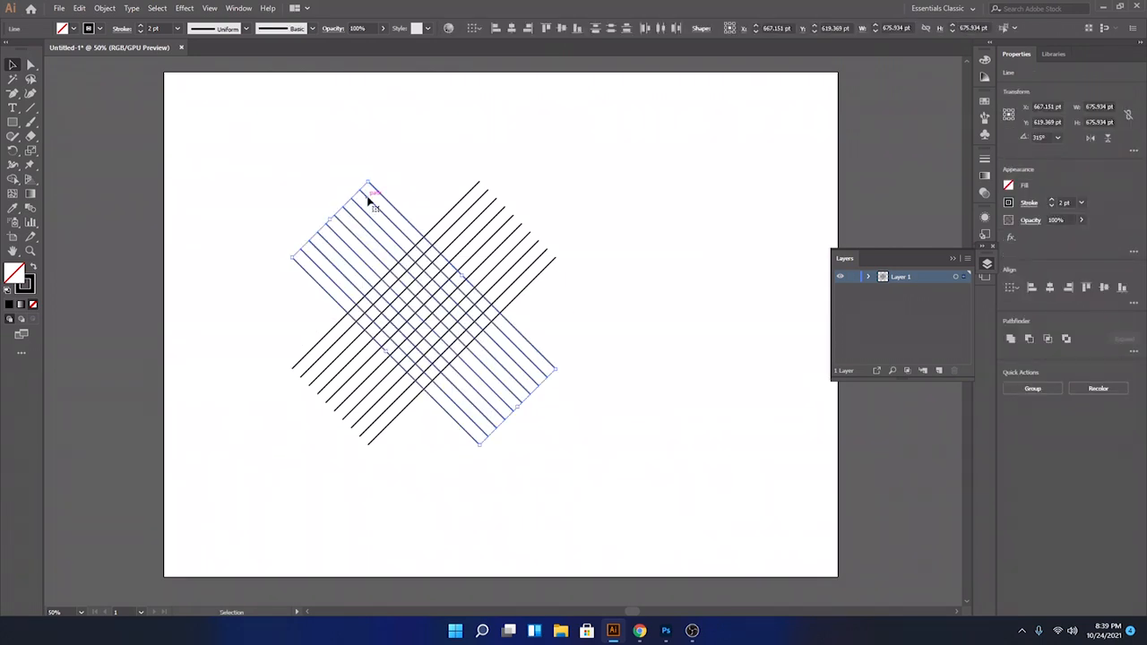
# Step: Rotate a copy of the selected reflected lines until it lies horizontal, keeping both diagonal sets in place
pyautogui.press('a')
pyautogui.press('v')
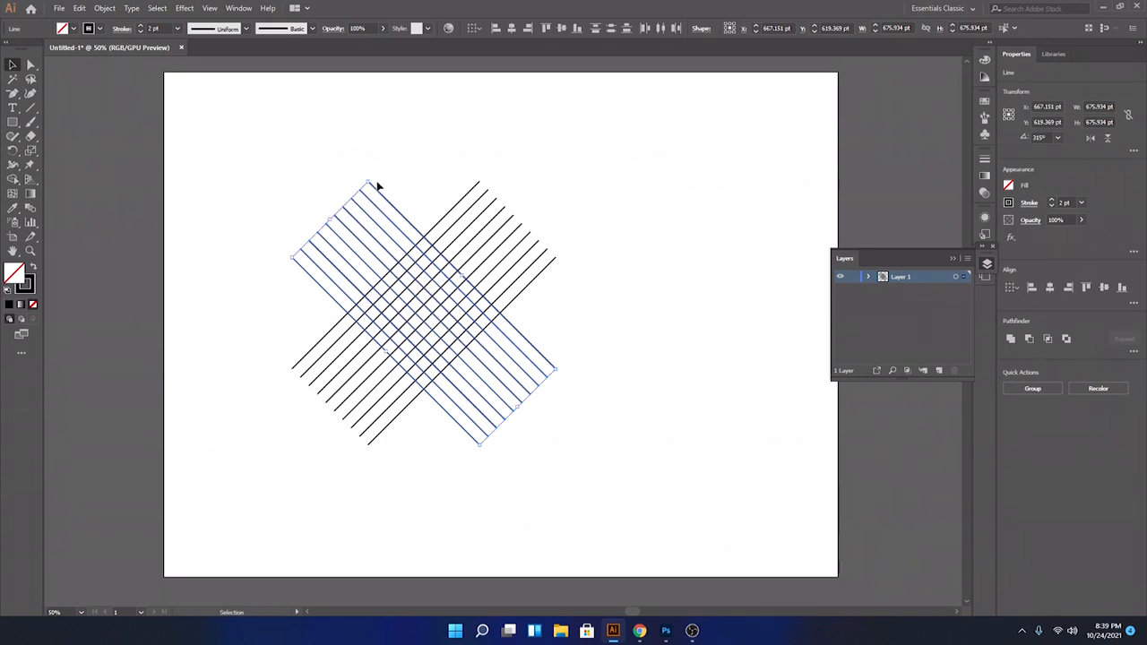
pyautogui.moveTo(372, 179); pyautogui.dragTo(515, 313)
pyautogui.click(602, 297)
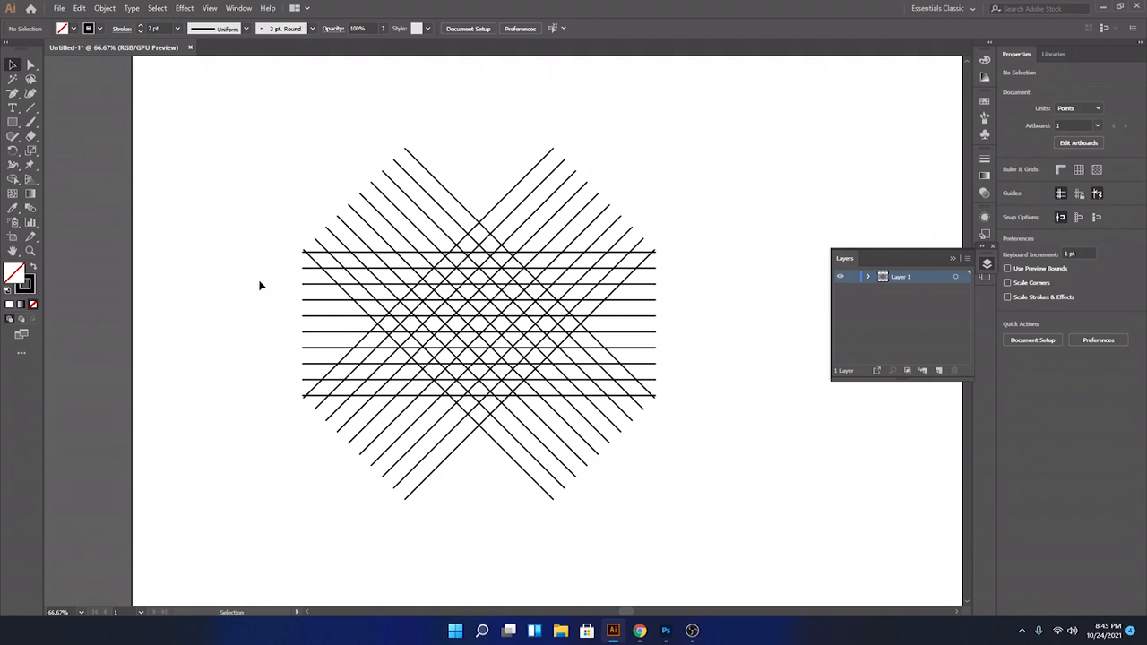
# Step: Select all the grid lines and set their fill colour to black
pyautogui.click(75, 29)
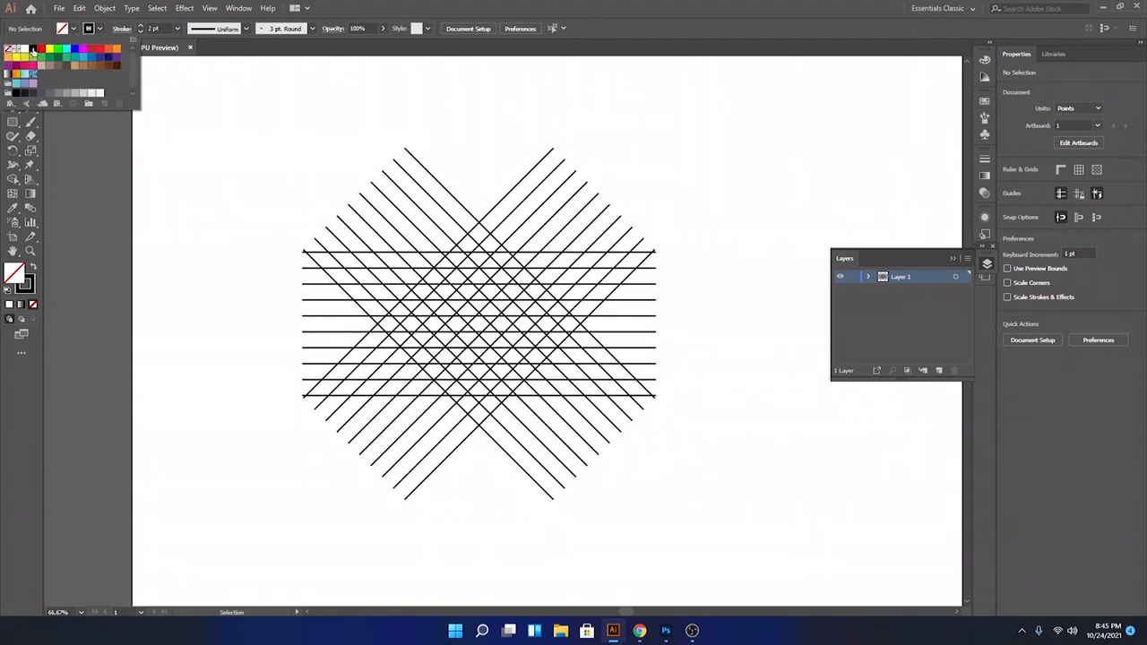
pyautogui.click(33, 48)
pyautogui.moveTo(236, 118); pyautogui.dragTo(632, 544)
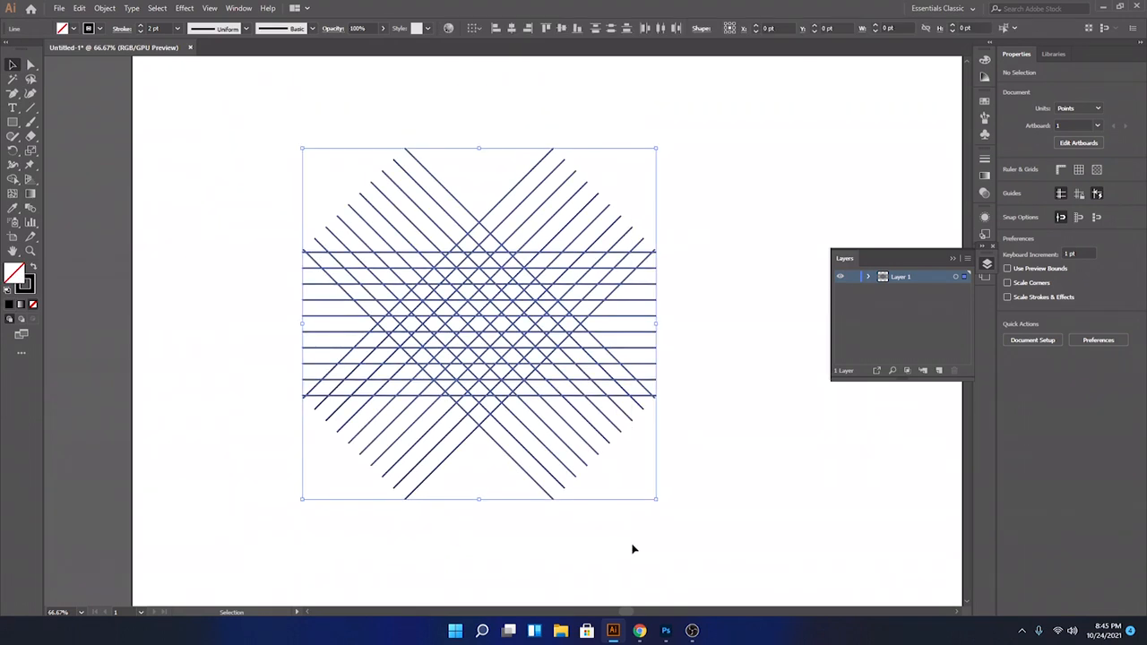
pyautogui.click(77, 31)
pyautogui.click(33, 49)
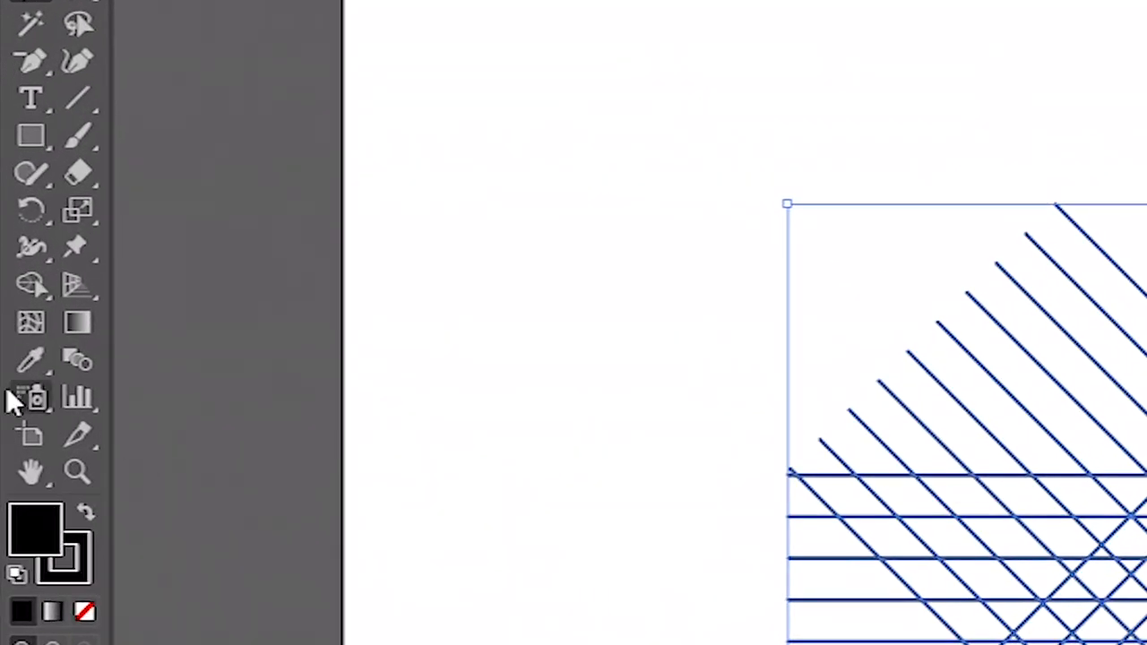
# Step: Merge grid cells with the Shape Builder into a black winged emblem with a peaked top bar, V-shaped sides, peaked inner bar and two feet
pyautogui.click(29, 286)
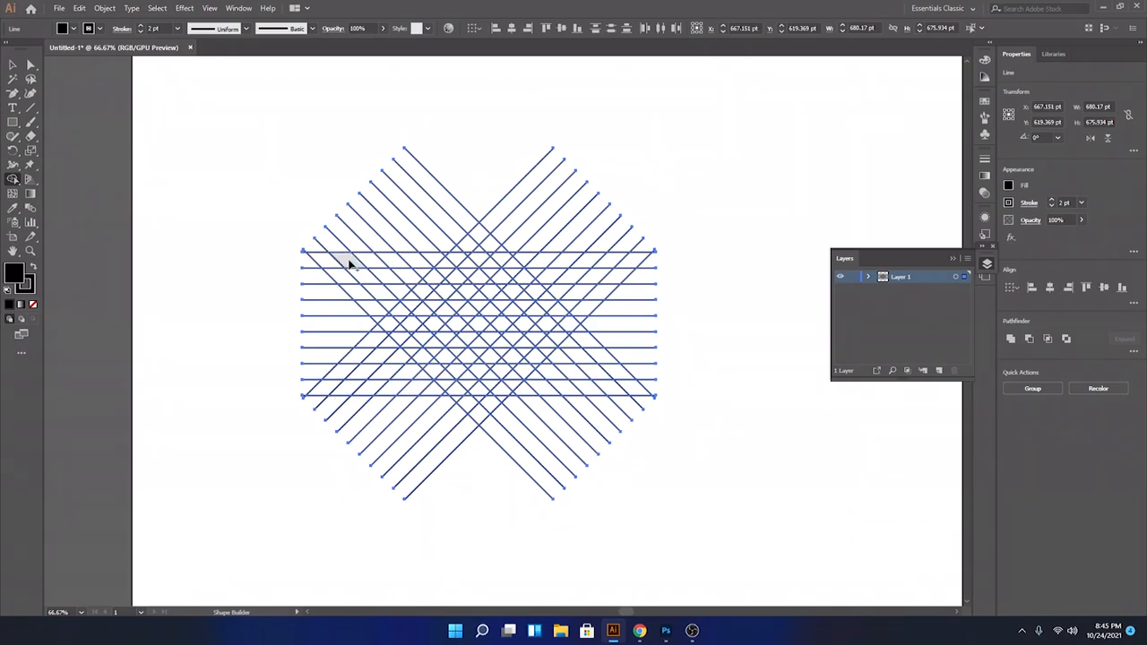
pyautogui.moveTo(362, 261)
pyautogui.mouseDown()
pyautogui.moveTo(447, 262)
pyautogui.moveTo(479, 242)
pyautogui.moveTo(495, 256)
pyautogui.moveTo(621, 259)
pyautogui.moveTo(466, 243)
pyautogui.moveTo(549, 333)
pyautogui.moveTo(469, 313)
pyautogui.moveTo(616, 261)
pyautogui.moveTo(469, 247)
pyautogui.moveTo(613, 261)
pyautogui.mouseUp()
pyautogui.hotkey('ctrl', 'z')
pyautogui.hotkey('ctrl', 'z')
pyautogui.moveTo(353, 261); pyautogui.dragTo(420, 328)
pyautogui.moveTo(606, 260); pyautogui.dragTo(553, 326)
pyautogui.moveTo(417, 326); pyautogui.dragTo(543, 326)
pyautogui.moveTo(420, 328)
pyautogui.mouseDown()
pyautogui.moveTo(540, 338)
pyautogui.moveTo(526, 388)
pyautogui.mouseUp()
pyautogui.moveTo(450, 369); pyautogui.dragTo(430, 389)
# Step: Merge the remaining grid cells around the emblem's inner corners and peaks with the Shape Builder to clean up its outline
pyautogui.click(14, 65)
pyautogui.click(12, 178)
pyautogui.hotkey('ctrl', '+')
pyautogui.hotkey('ctrl', '+')
pyautogui.hotkey('ctrl', '+')
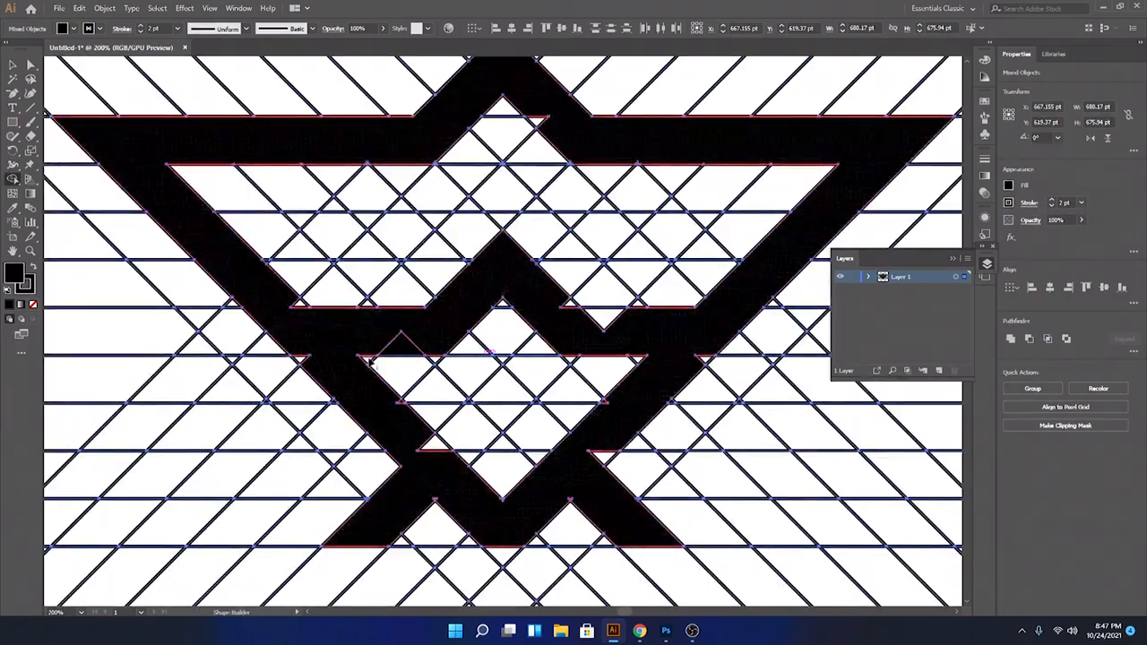
pyautogui.moveTo(569, 303); pyautogui.dragTo(512, 335)
pyautogui.moveTo(478, 149); pyautogui.dragTo(514, 126)
pyautogui.moveTo(391, 360); pyautogui.dragTo(376, 430)
pyautogui.moveTo(258, 166); pyautogui.dragTo(436, 211)
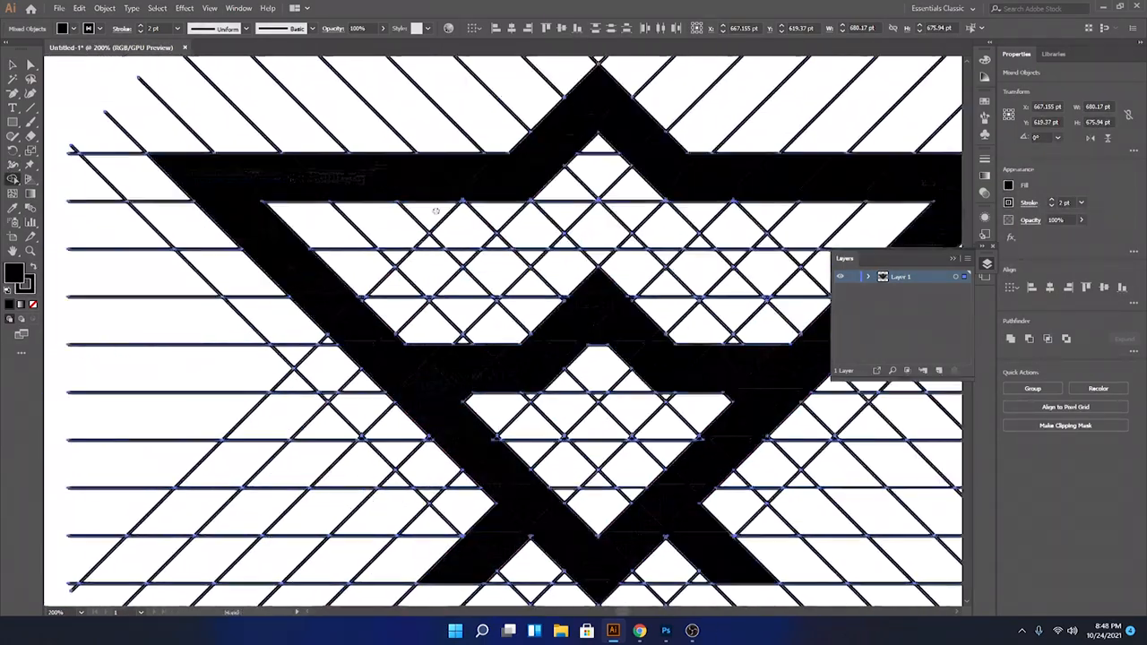
pyautogui.hotkey('ctrl', '0')
pyautogui.press('v')
pyautogui.click(714, 206)
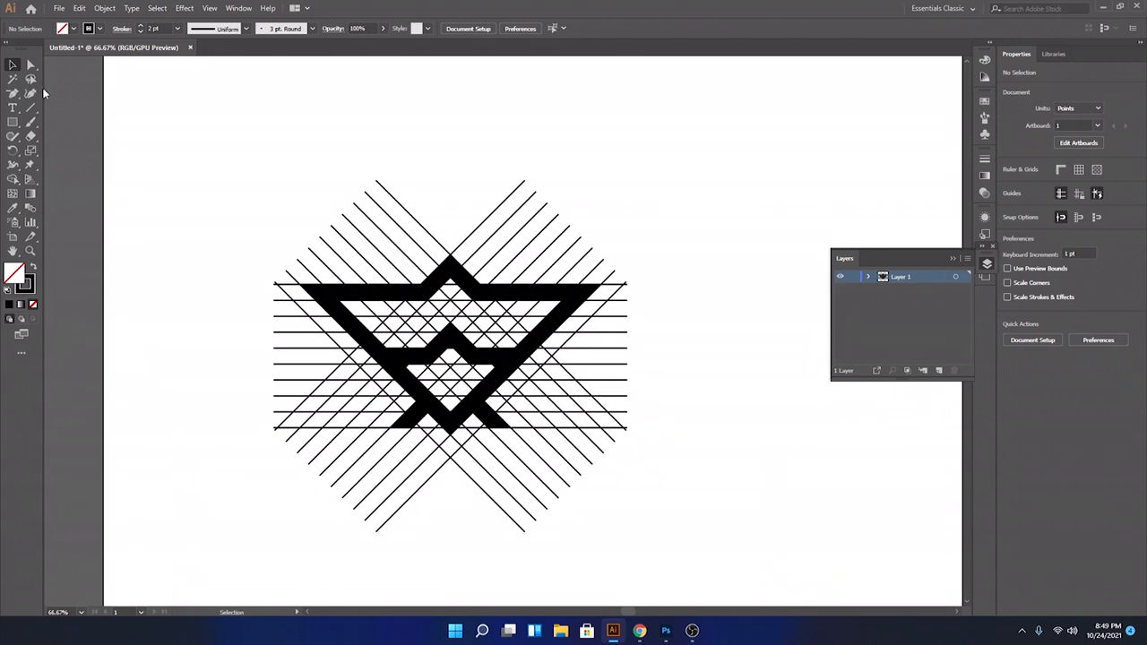
# Step: Move the black emblem off the grid to the upper right and delete all the leftover grid lines
pyautogui.click(481, 303)
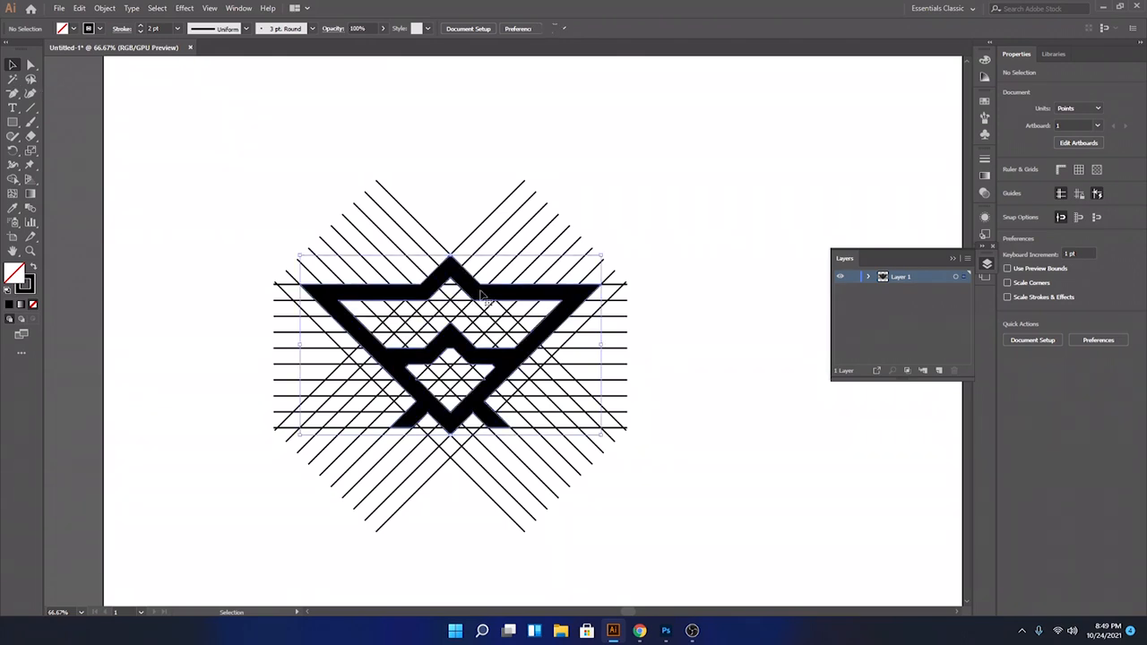
pyautogui.moveTo(488, 300); pyautogui.dragTo(788, 126)
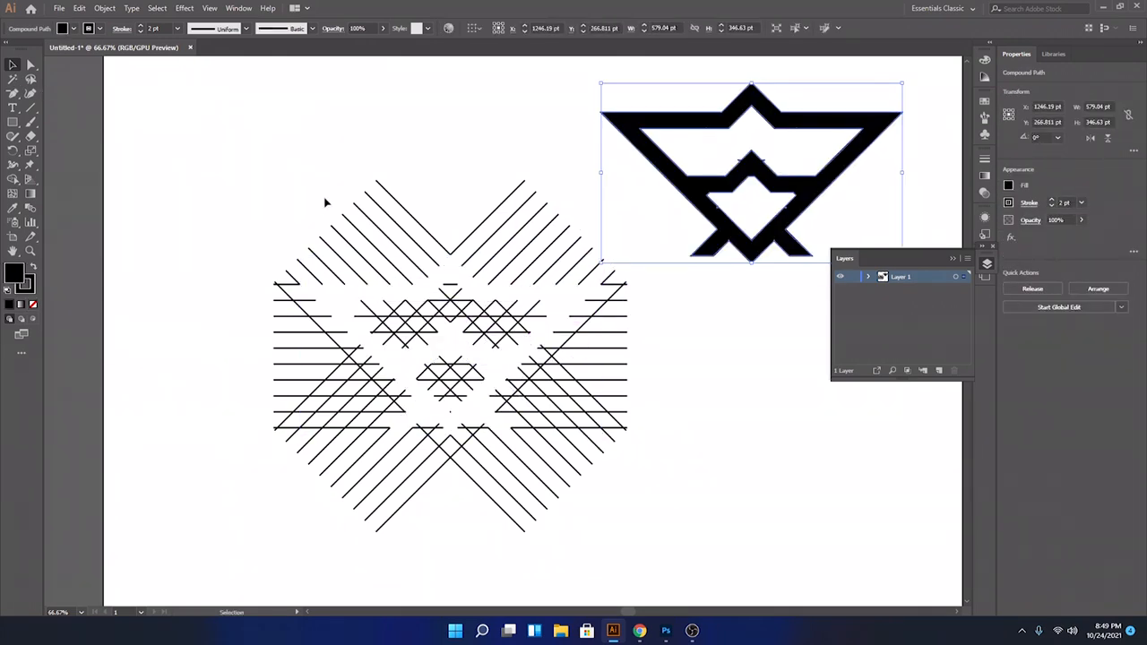
pyautogui.moveTo(300, 177); pyautogui.dragTo(576, 456)
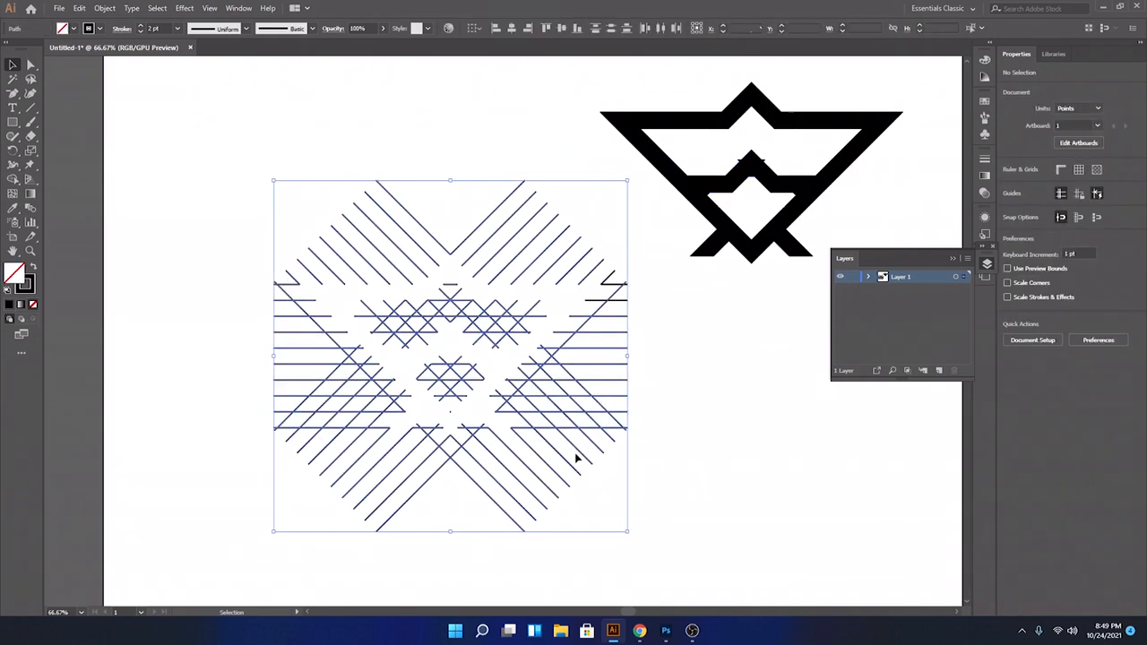
pyautogui.press('Delete')
pyautogui.moveTo(613, 315); pyautogui.dragTo(623, 326)
pyautogui.press('Delete')
# Step: Move the emblem back toward the artboard's centre and scale it down proportionally to about 428 × 256 pt
pyautogui.moveTo(732, 185); pyautogui.dragTo(510, 310)
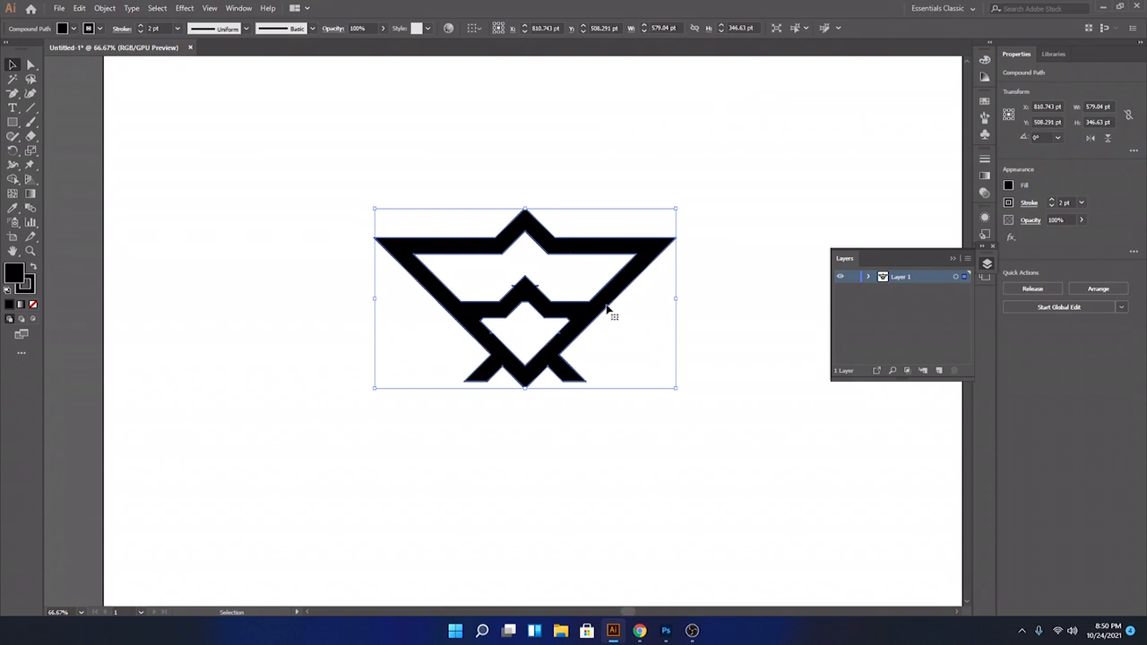
pyautogui.moveTo(614, 292); pyautogui.dragTo(589, 298)
pyautogui.moveTo(648, 394); pyautogui.dragTo(610, 369)
pyautogui.click(586, 384)
pyautogui.click(569, 310)
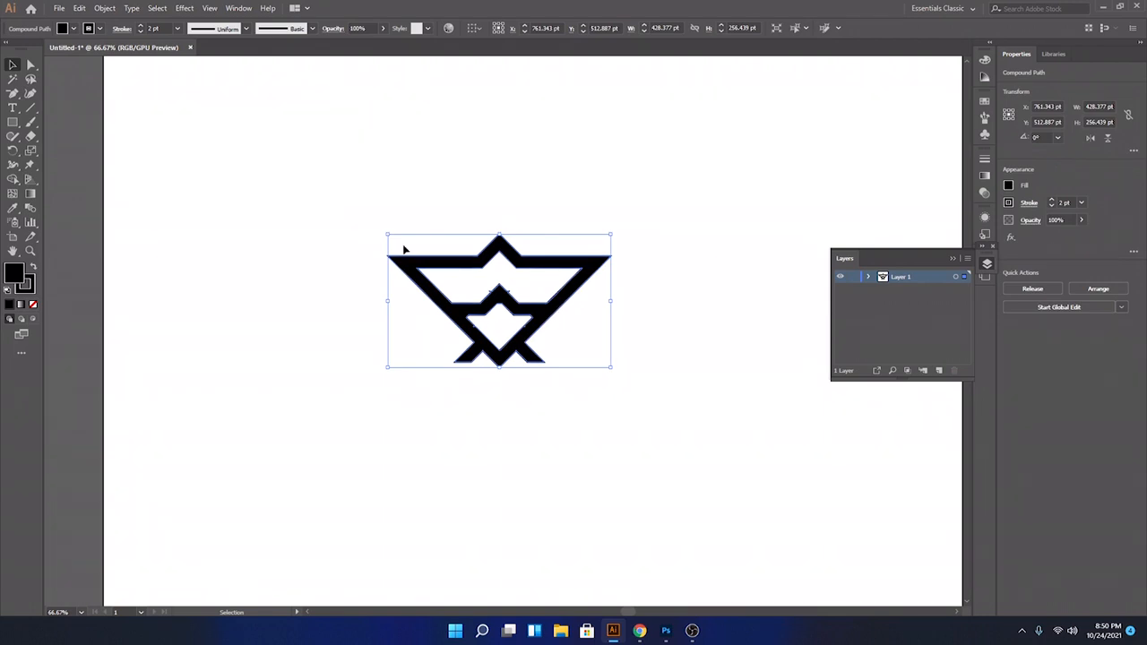
# Step: Fill the emblem with a linear white-to-black gradient running diagonally across it at about -46.5°
pyautogui.click(983, 177)
pyautogui.click(847, 175)
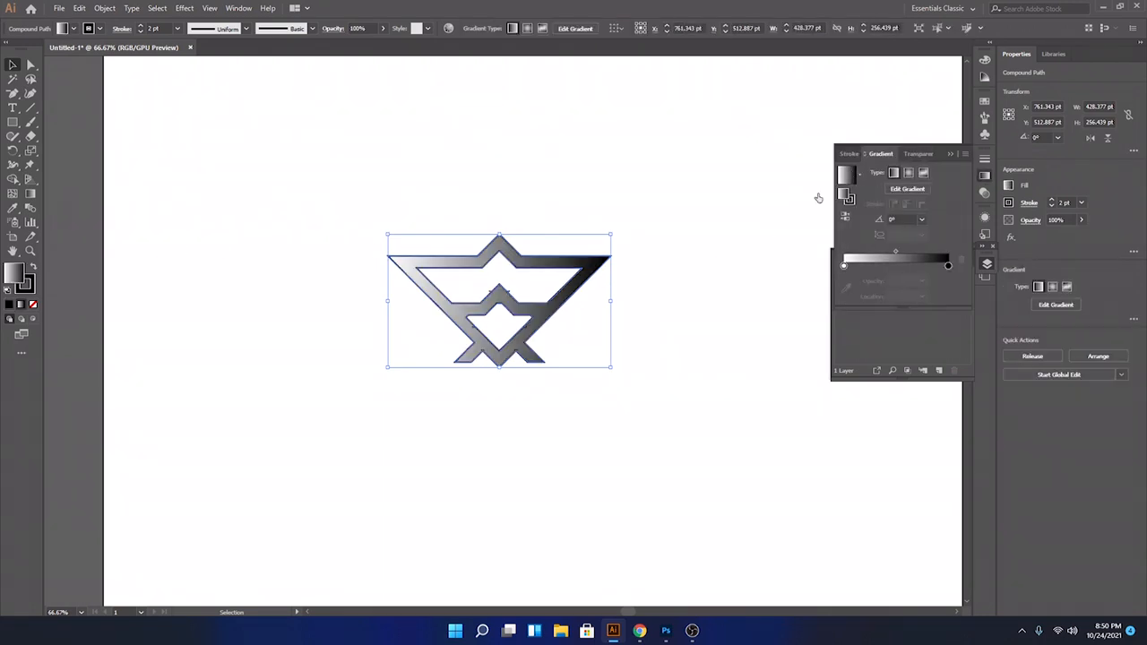
pyautogui.click(30, 193)
pyautogui.moveTo(332, 345); pyautogui.dragTo(597, 108)
pyautogui.moveTo(313, 102); pyautogui.dragTo(618, 439)
pyautogui.click(13, 64)
pyautogui.click(203, 236)
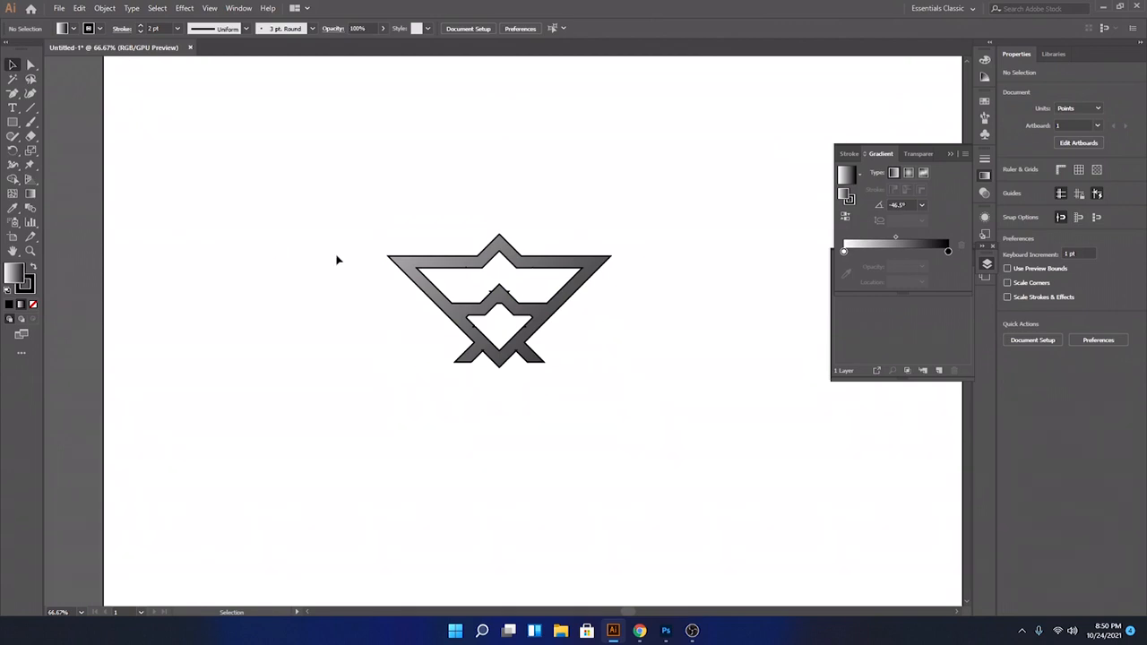
# Step: Remove the black outline from the emblem by setting its stroke to None
pyautogui.click(401, 266)
pyautogui.click(99, 28)
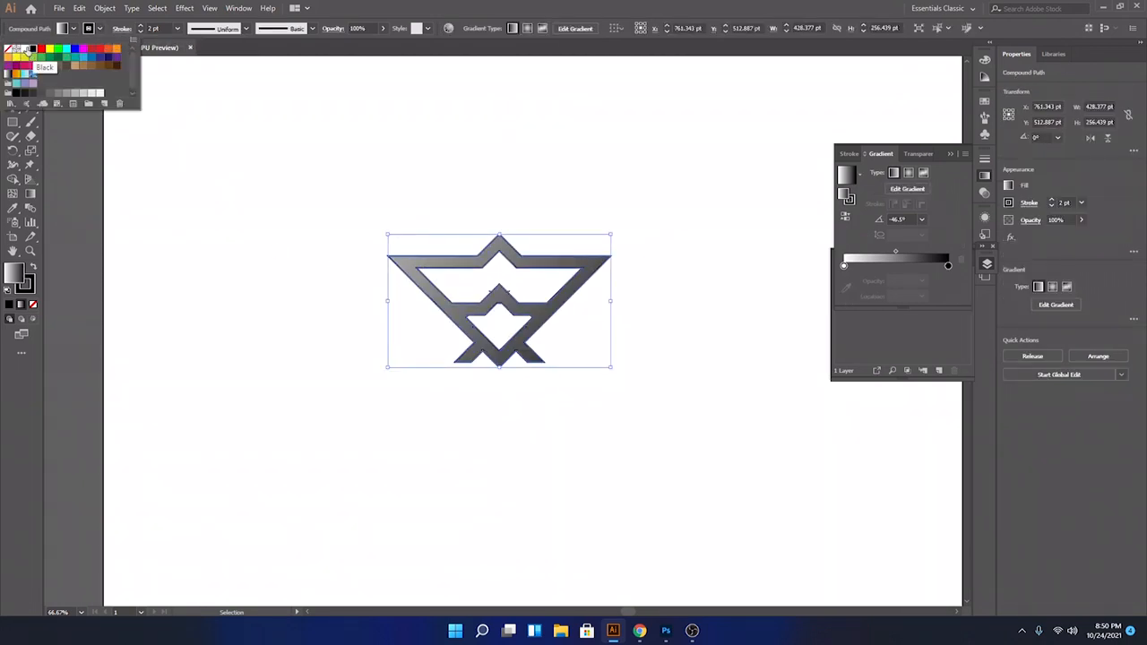
pyautogui.click(15, 49)
pyautogui.click(203, 236)
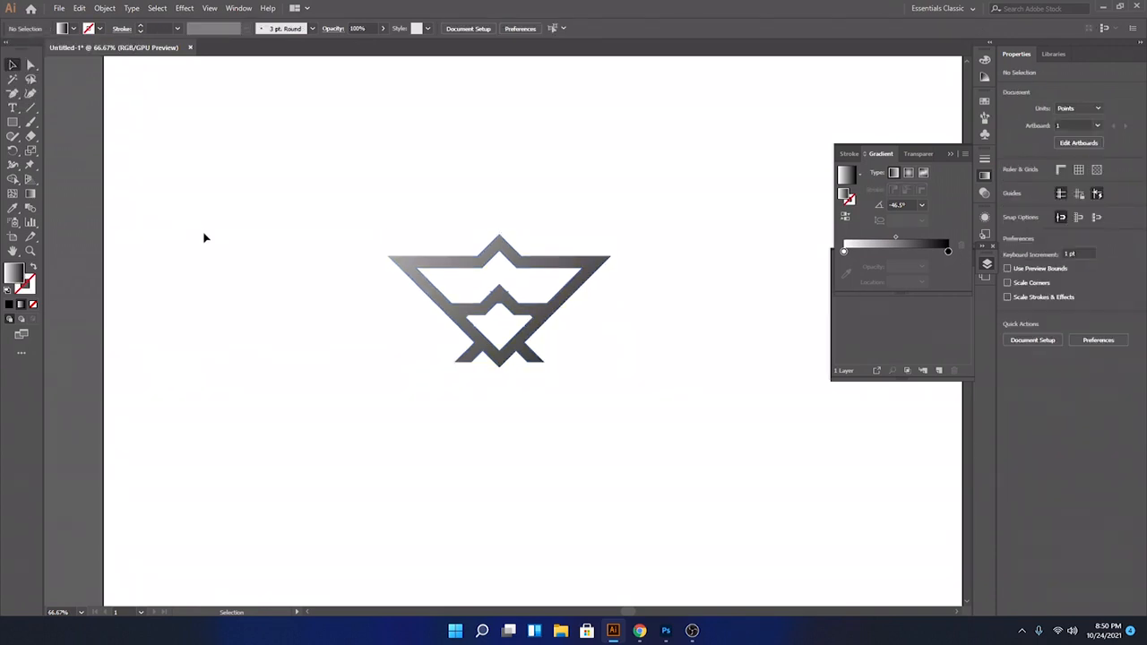
# Step: Redraw the emblem's linear gradient diagonally at about 142.5°, running from light at the lower right to black at the upper left
pyautogui.hotkey('ctrl', 'a')
pyautogui.click(29, 194)
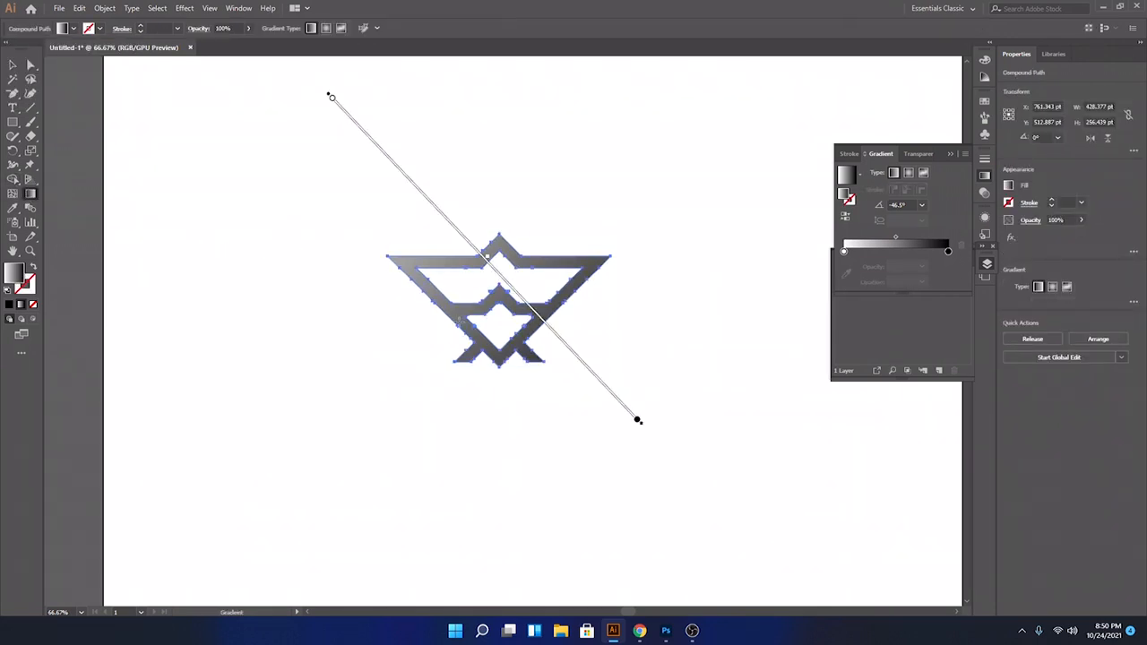
pyautogui.moveTo(451, 448)
pyautogui.mouseDown()
pyautogui.moveTo(671, 146)
pyautogui.moveTo(648, 180)
pyautogui.mouseUp()
pyautogui.moveTo(630, 376)
pyautogui.mouseDown()
pyautogui.moveTo(353, 82)
pyautogui.moveTo(380, 139)
pyautogui.moveTo(377, 179)
pyautogui.moveTo(410, 205)
pyautogui.mouseUp()
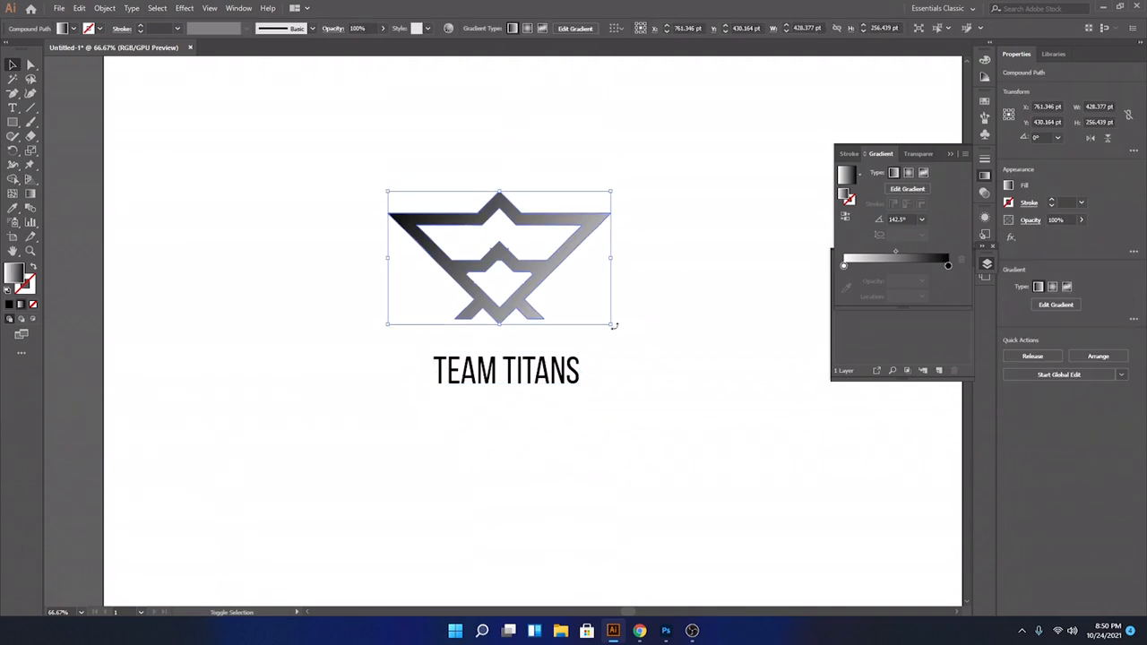
# Step: Scale the emblem down above the TEAM TITANS text, set the text in the Impact font and centre it under the emblem
pyautogui.moveTo(602, 328); pyautogui.dragTo(525, 307)
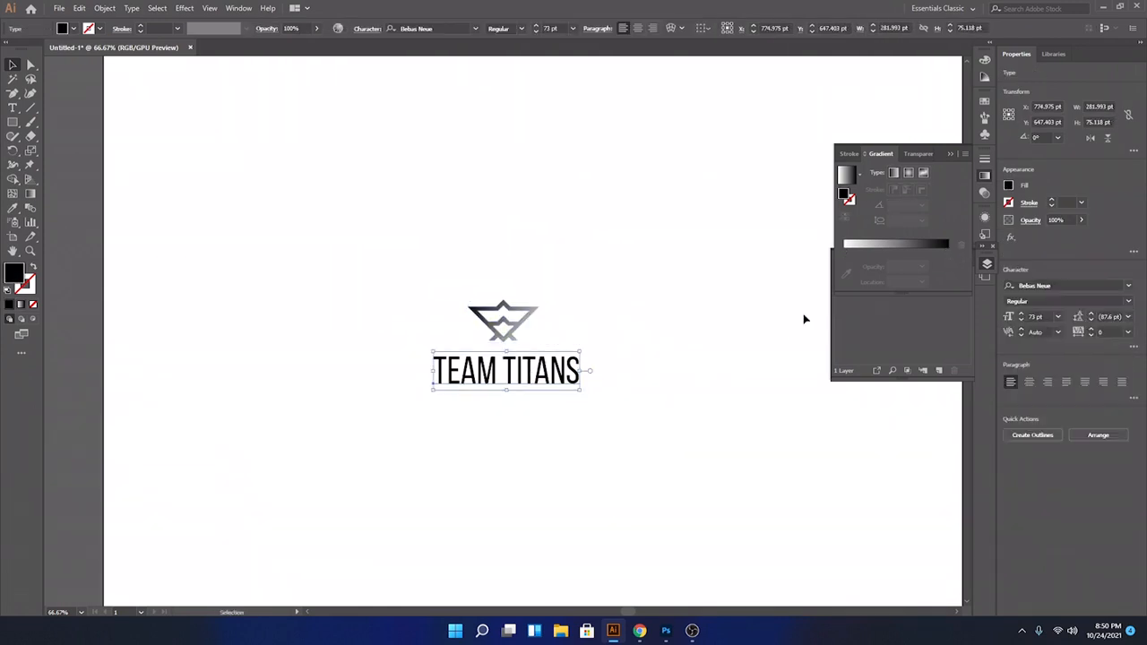
pyautogui.click(1128, 285)
pyautogui.click(1059, 402)
pyautogui.click(157, 8)
pyautogui.moveTo(132, 8)
pyautogui.moveTo(165, 196)
pyautogui.click(333, 197)
pyautogui.moveTo(564, 374); pyautogui.dragTo(542, 374)
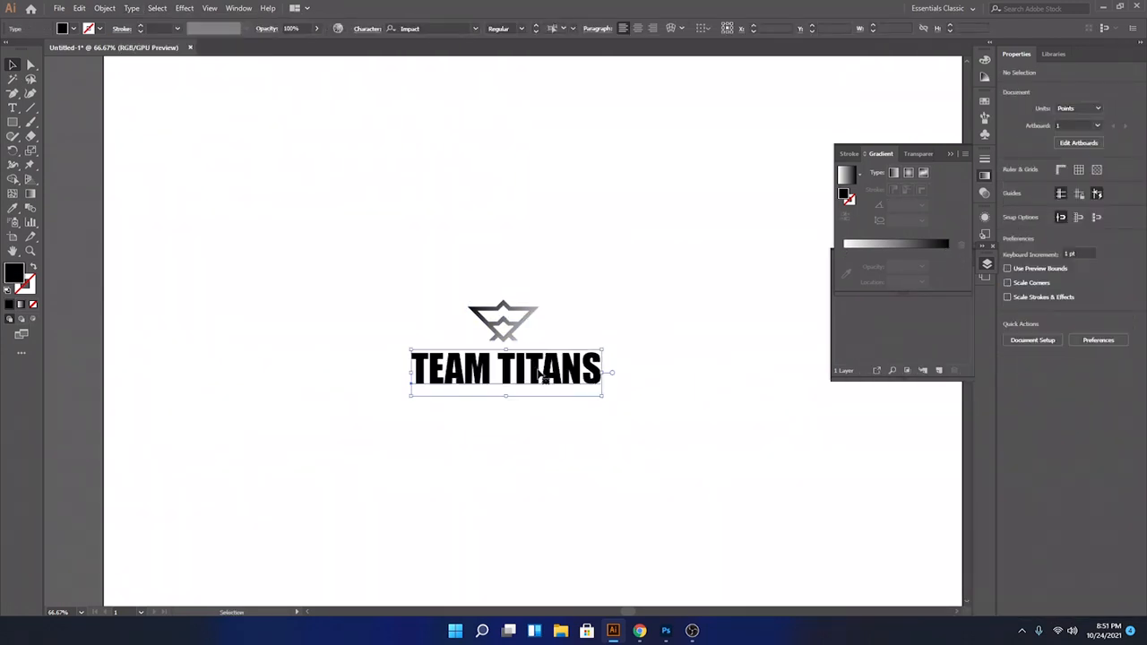
# Step: Convert the TEAM TITANS text to outlines and fill it with a diagonal white-to-black linear gradient, darkest at its first letters
pyautogui.rightClick(541, 374)
pyautogui.click(577, 435)
pyautogui.click(847, 176)
pyautogui.click(30, 193)
pyautogui.moveTo(761, 493); pyautogui.dragTo(616, 453)
pyautogui.click(13, 64)
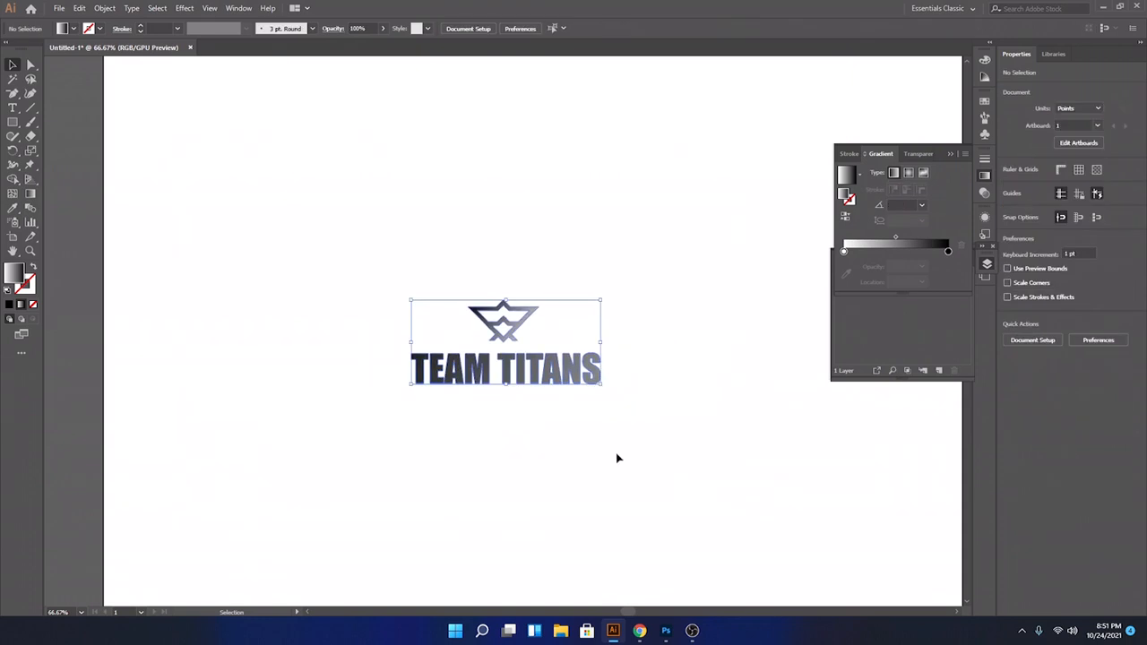
# Step: Enlarge the lettering to about 605 × 100 pt and the emblem to about 305 × 183 pt, placing the emblem above the word TEAM
pyautogui.moveTo(601, 386); pyautogui.dragTo(663, 413)
pyautogui.click(681, 448)
pyautogui.moveTo(513, 319); pyautogui.dragTo(520, 320)
pyautogui.moveTo(568, 343); pyautogui.dragTo(589, 356)
pyautogui.click(618, 333)
pyautogui.moveTo(523, 315); pyautogui.dragTo(340, 329)
pyautogui.click(443, 230)
pyautogui.click(196, 398)
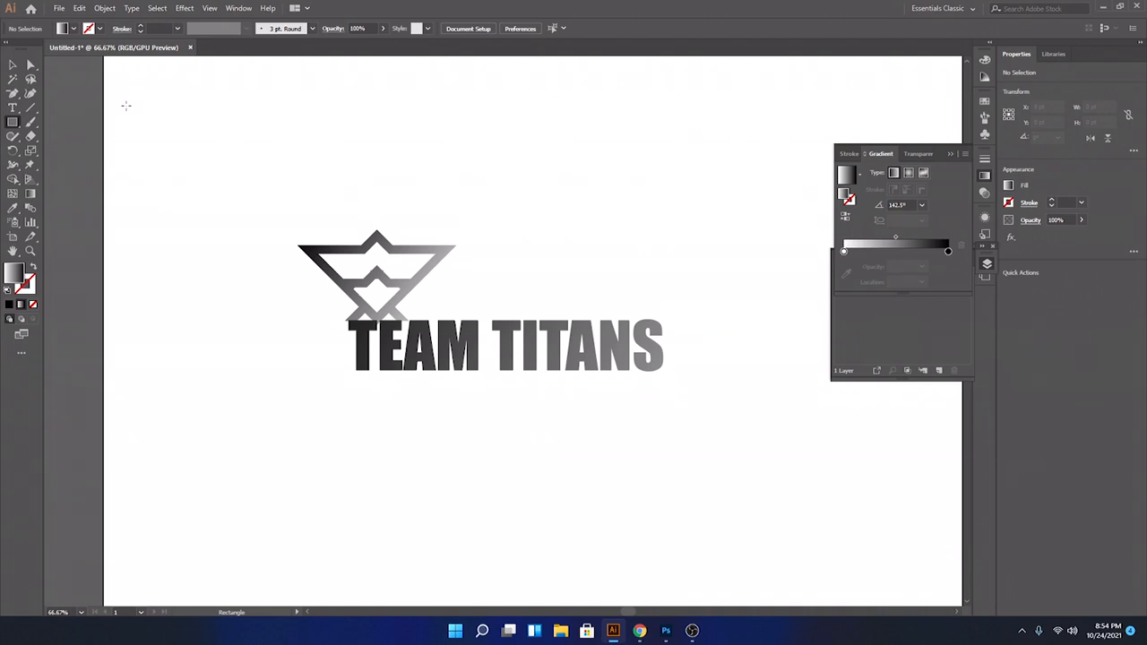
# Step: Draw a background rectangle of about 1427 × 924 pt, send it behind the logo and fill it solid black
pyautogui.moveTo(117, 83); pyautogui.dragTo(858, 563)
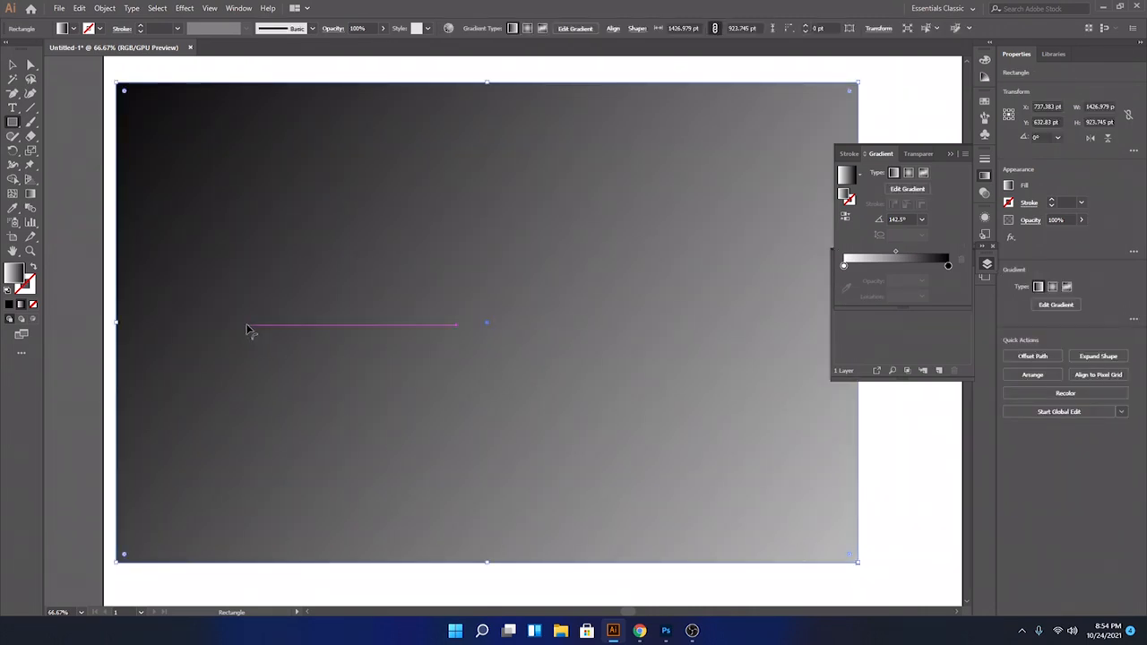
pyautogui.hotkey('ctrl', 'shift', '[')
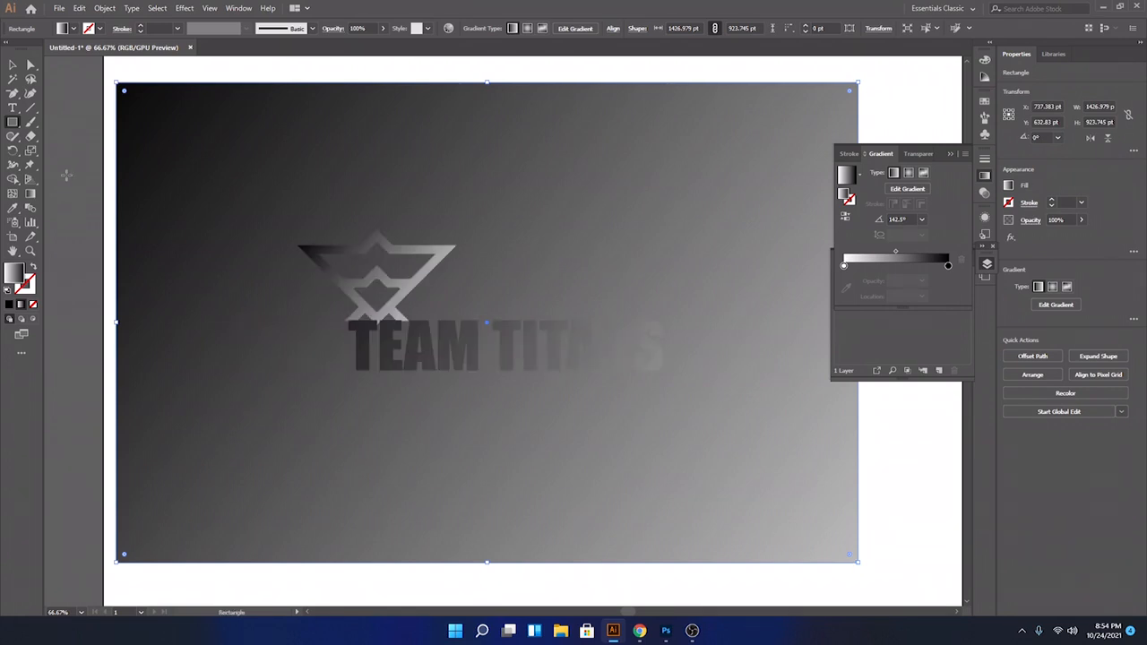
pyautogui.click(73, 29)
pyautogui.click(32, 51)
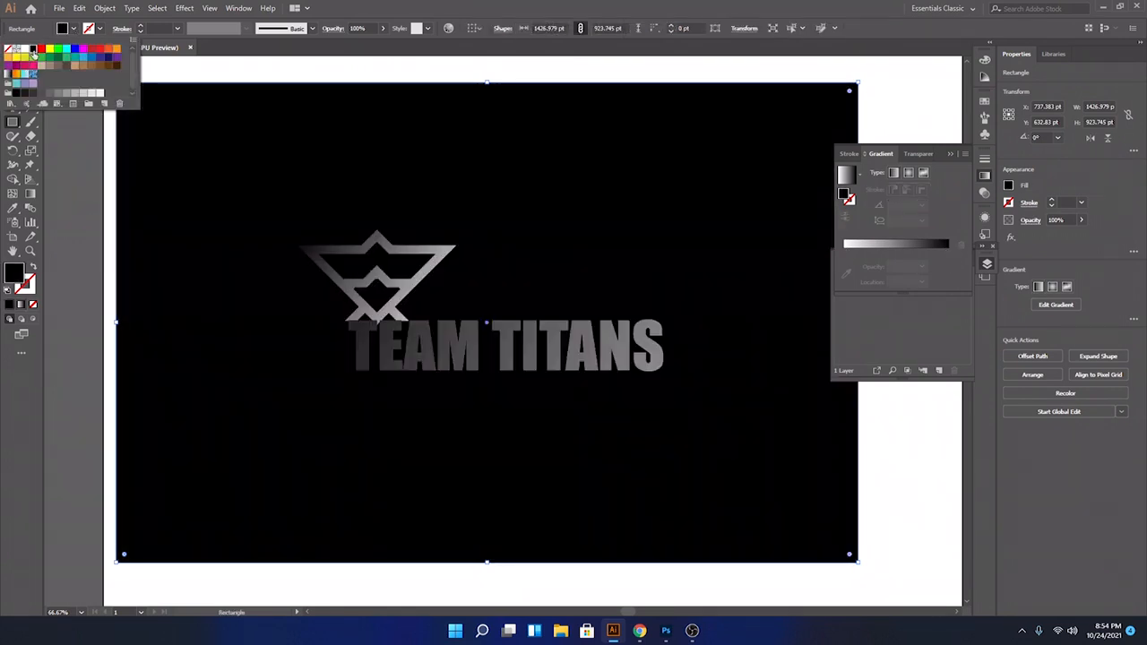
pyautogui.click(87, 201)
pyautogui.click(13, 66)
pyautogui.click(101, 179)
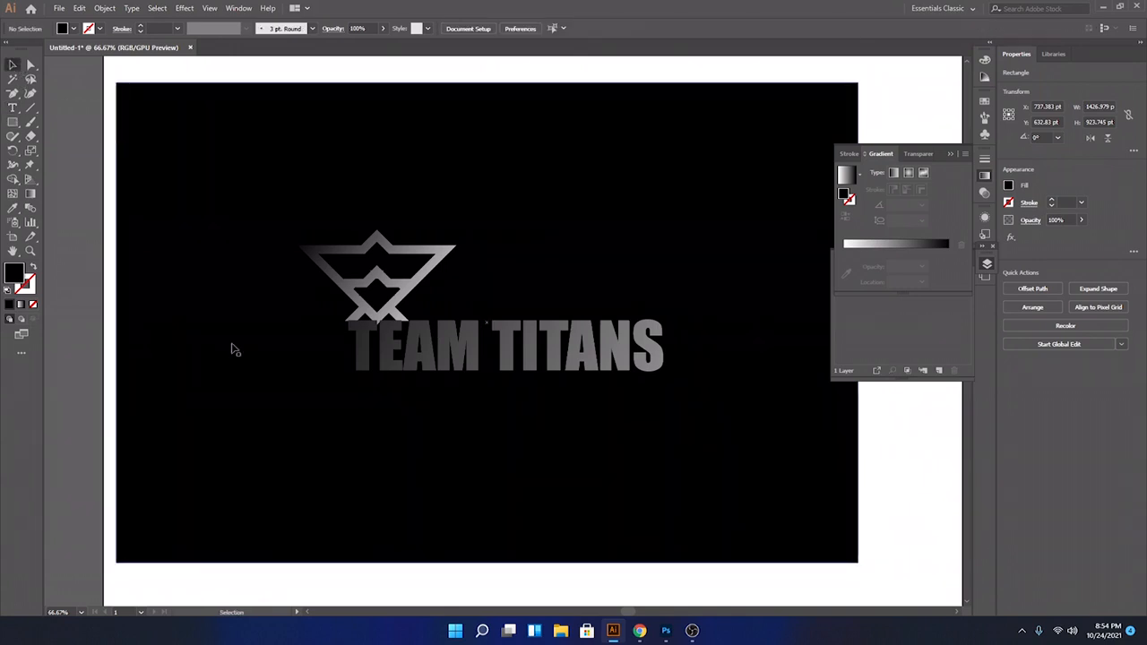
# Step: Redraw the emblem's gradient at about 148.6° so that its lighter tones cover the shape against the black background
pyautogui.click(372, 277)
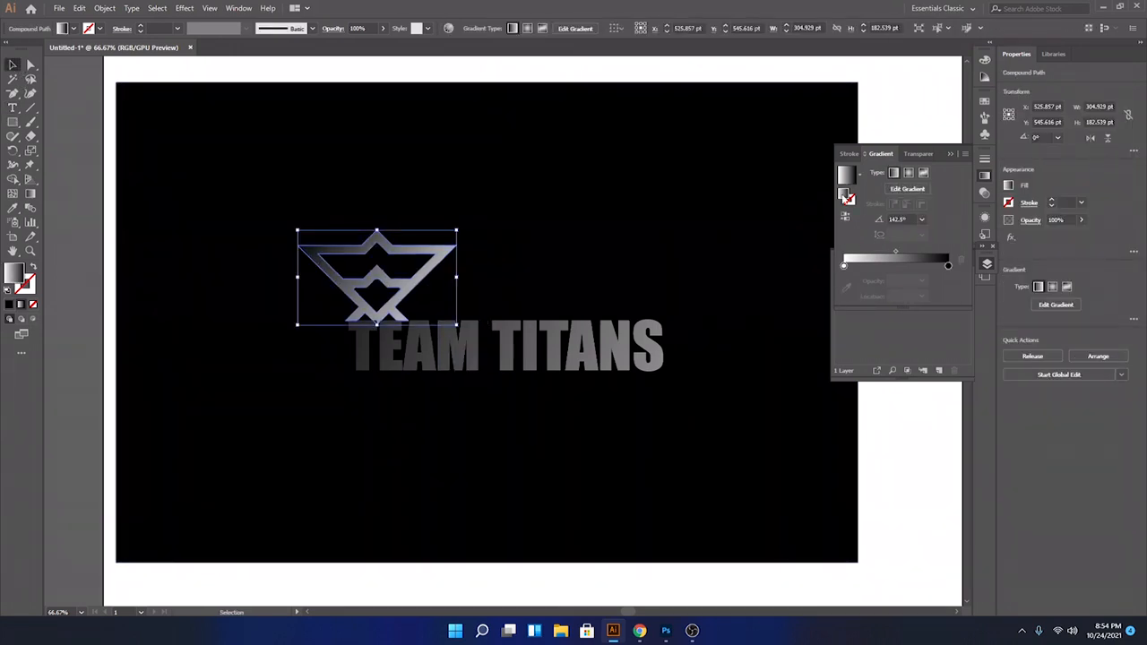
pyautogui.click(30, 194)
pyautogui.moveTo(557, 385); pyautogui.dragTo(272, 163)
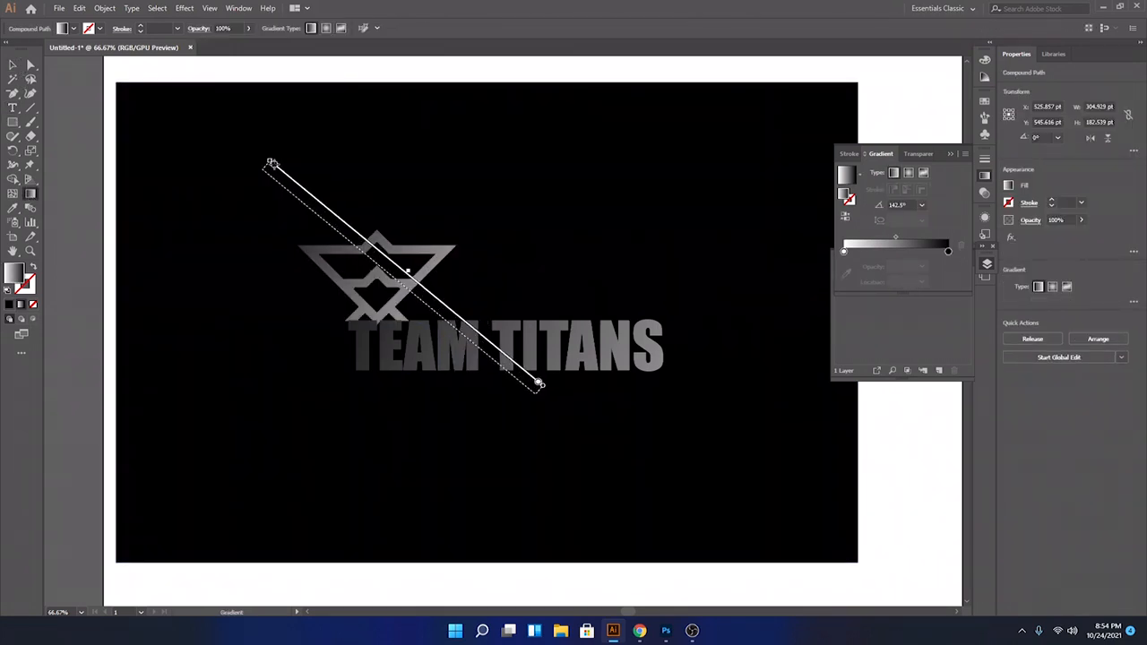
pyautogui.moveTo(456, 285); pyautogui.dragTo(253, 162)
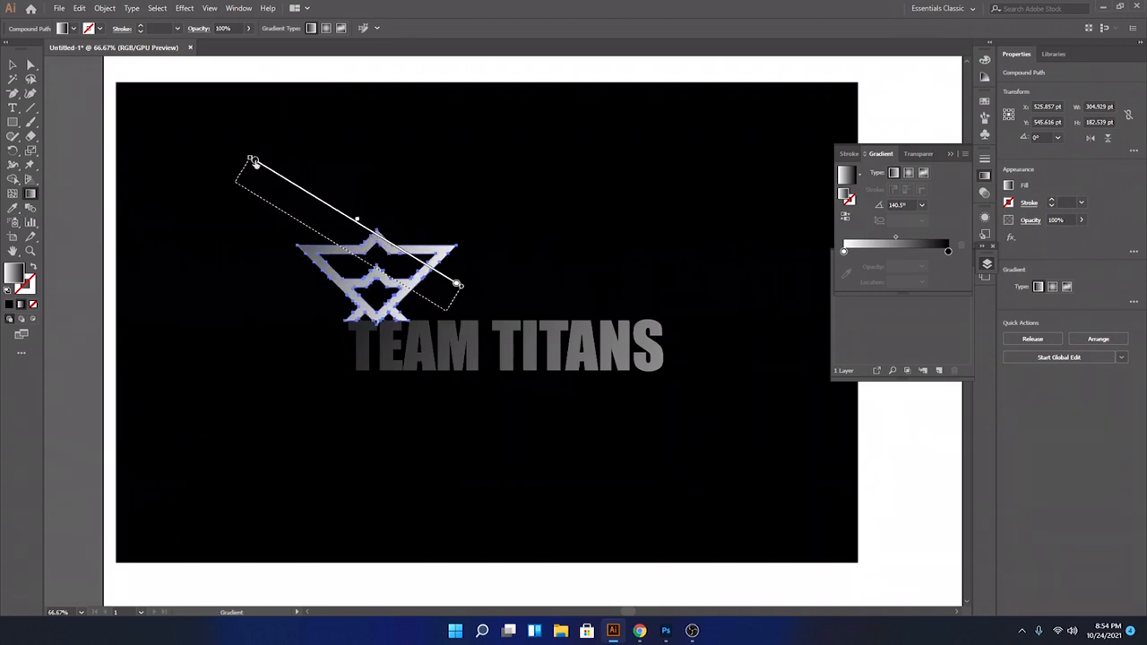
pyautogui.click(14, 64)
pyautogui.click(281, 294)
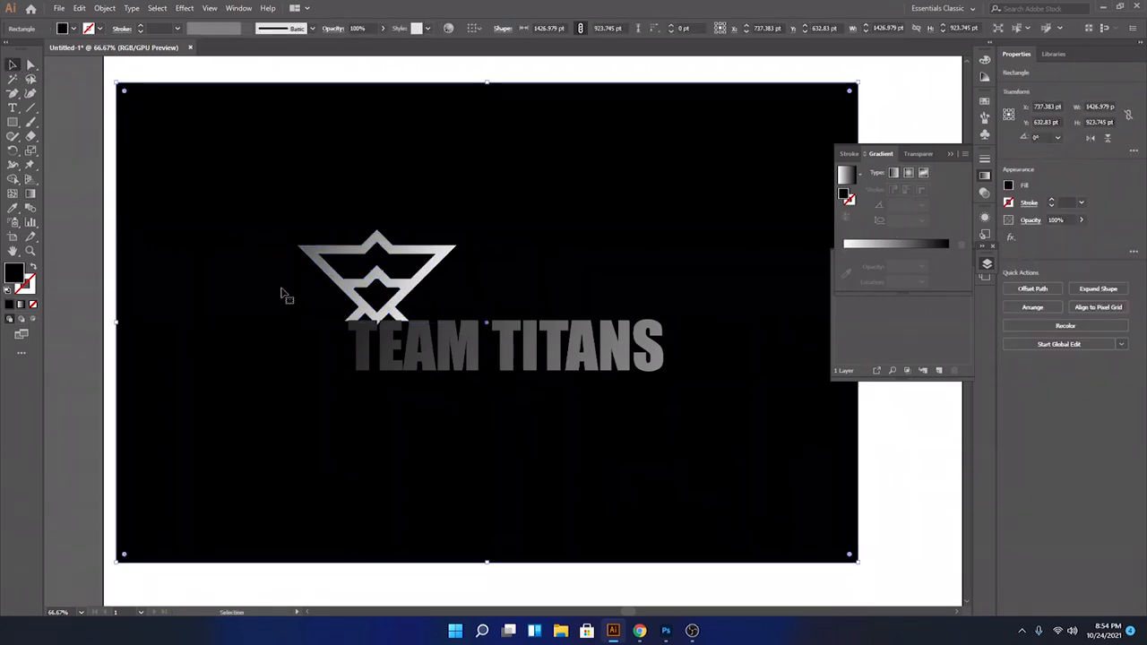
# Step: Redraw the gradient across the TEAM TITANS lettering at about 153.9°, from grey at TEAM to white at the last letters
pyautogui.click(519, 358)
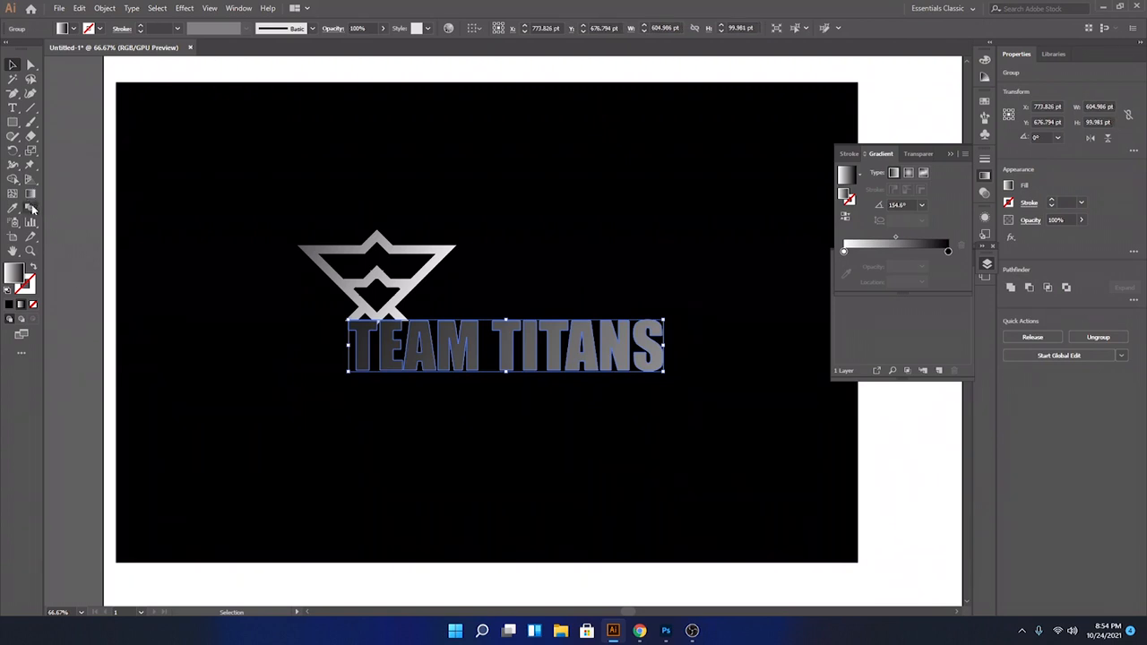
pyautogui.click(9, 180)
pyautogui.click(31, 196)
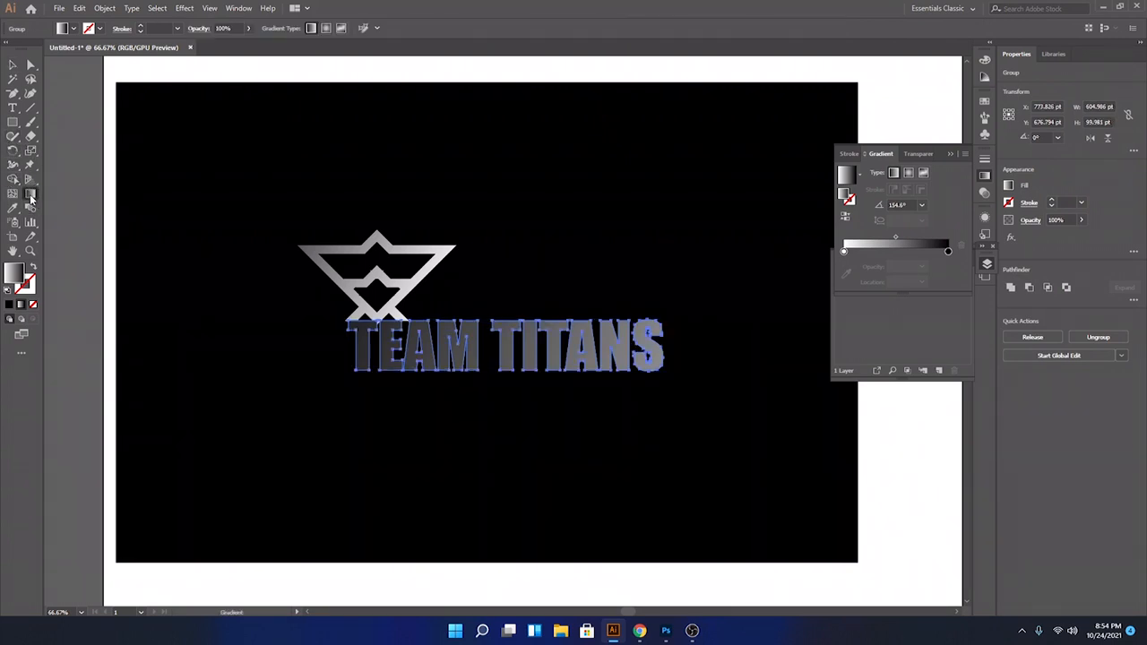
pyautogui.moveTo(631, 395); pyautogui.dragTo(209, 175)
pyautogui.click(12, 64)
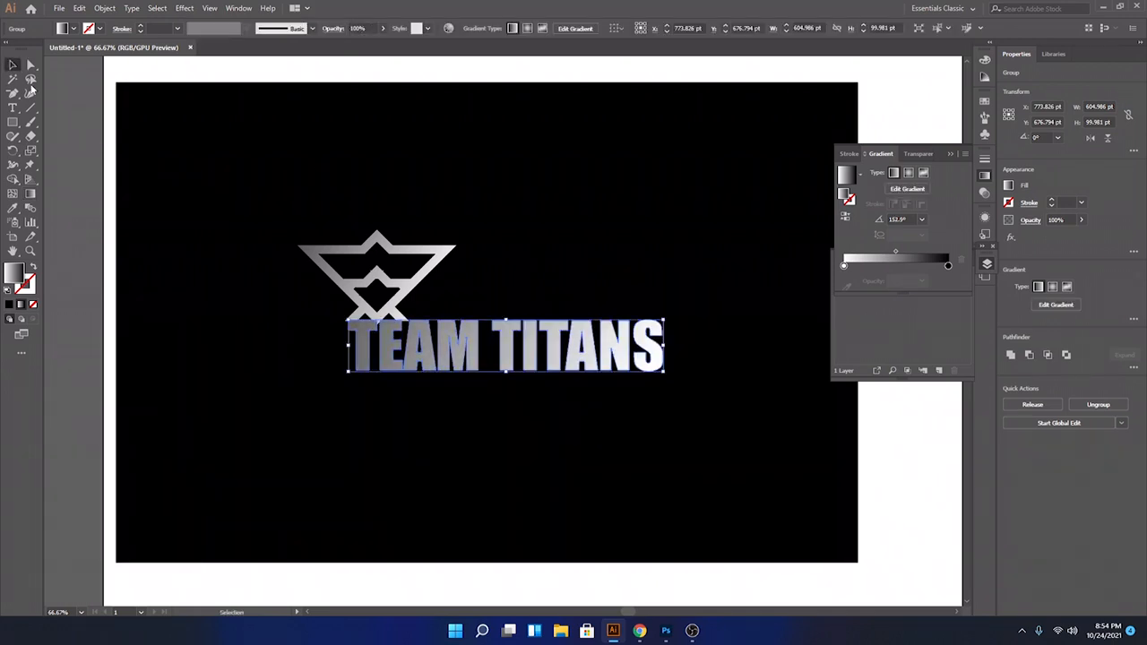
pyautogui.click(159, 225)
pyautogui.click(381, 285)
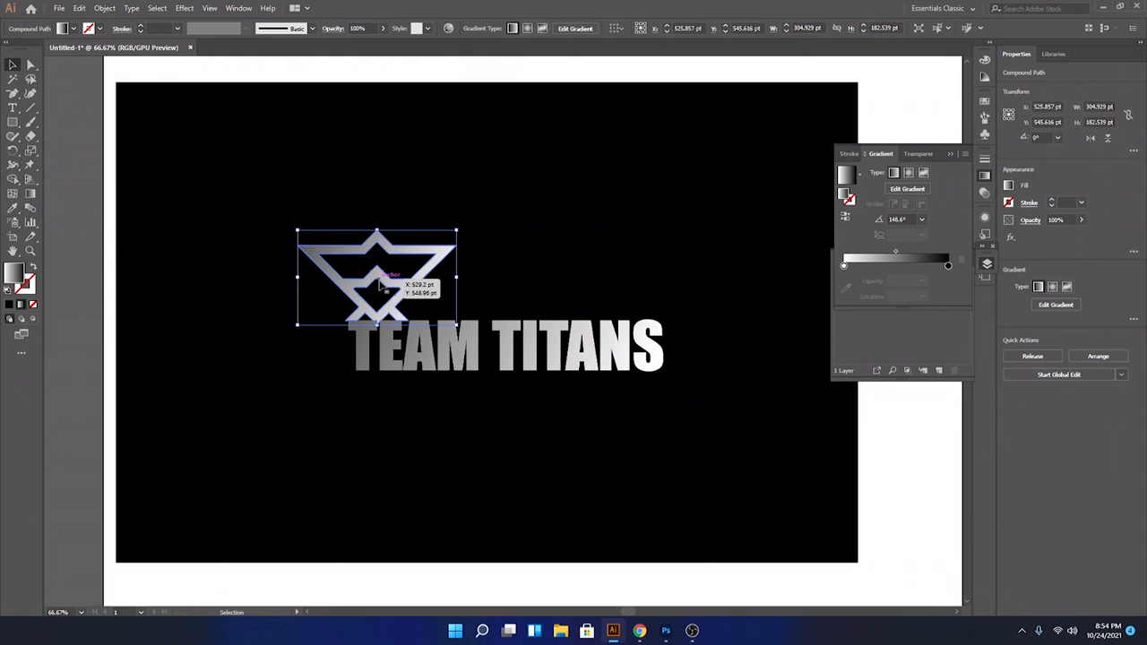
pyautogui.click(92, 233)
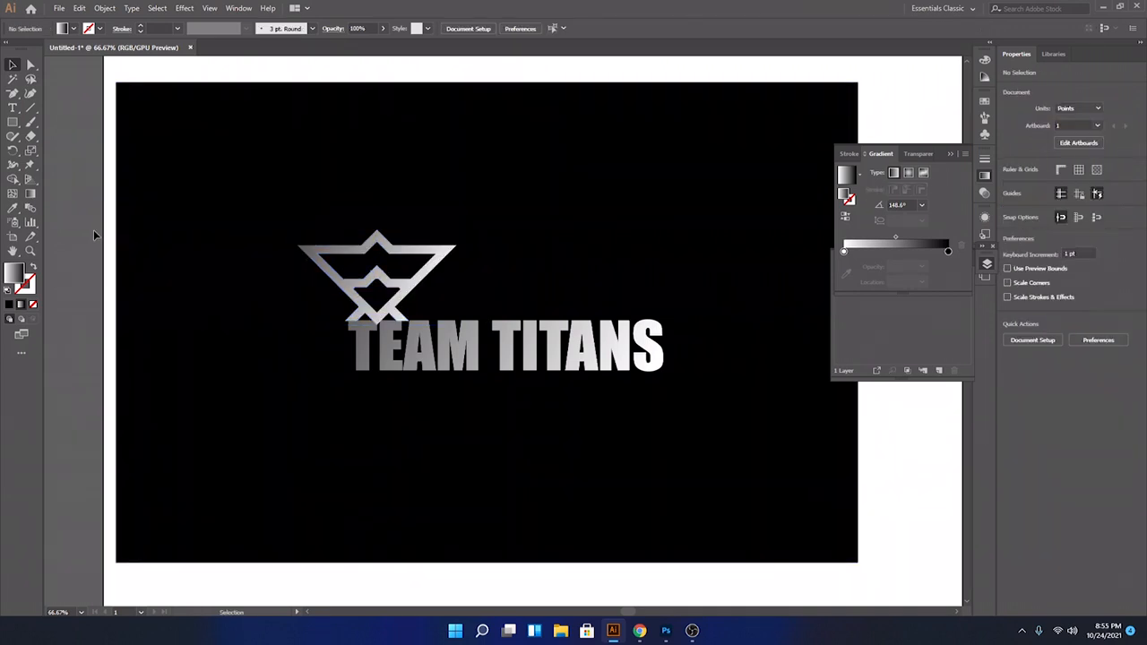